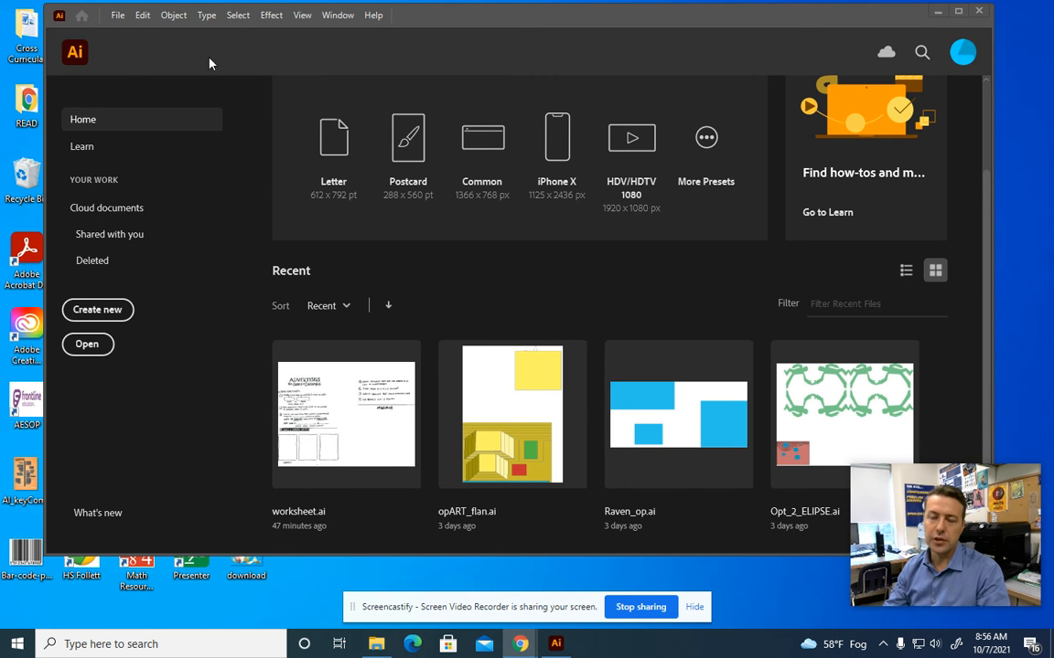
Shift the program window, browse the installed applications list, and return to Home
drag(567, 21, 552, 48)
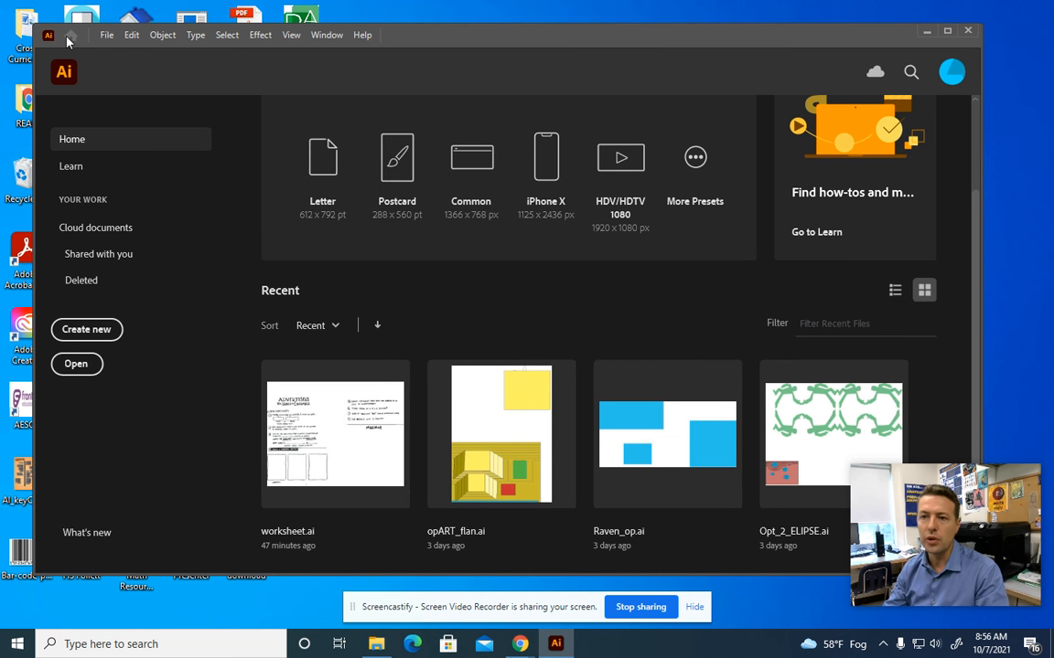
click(17, 644)
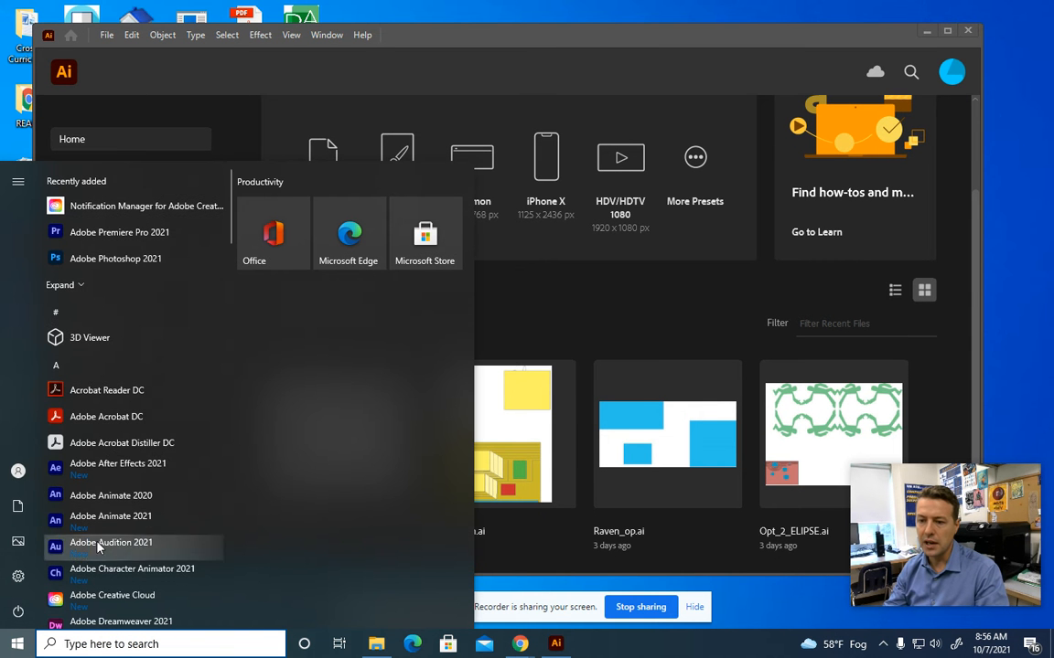
scroll(128, 494, down, 3)
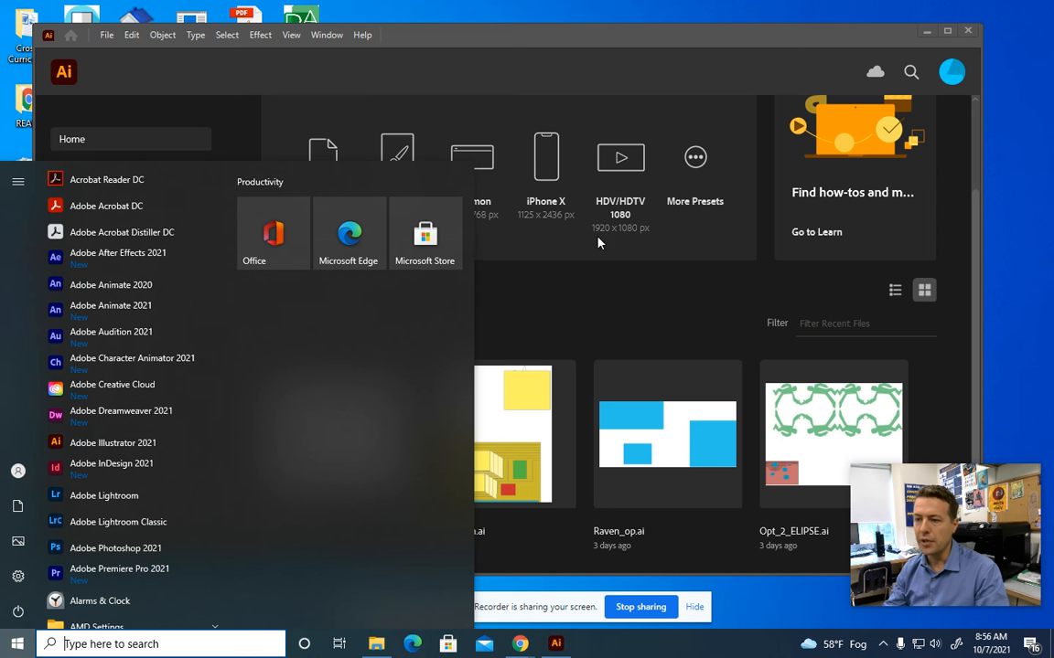
click(600, 305)
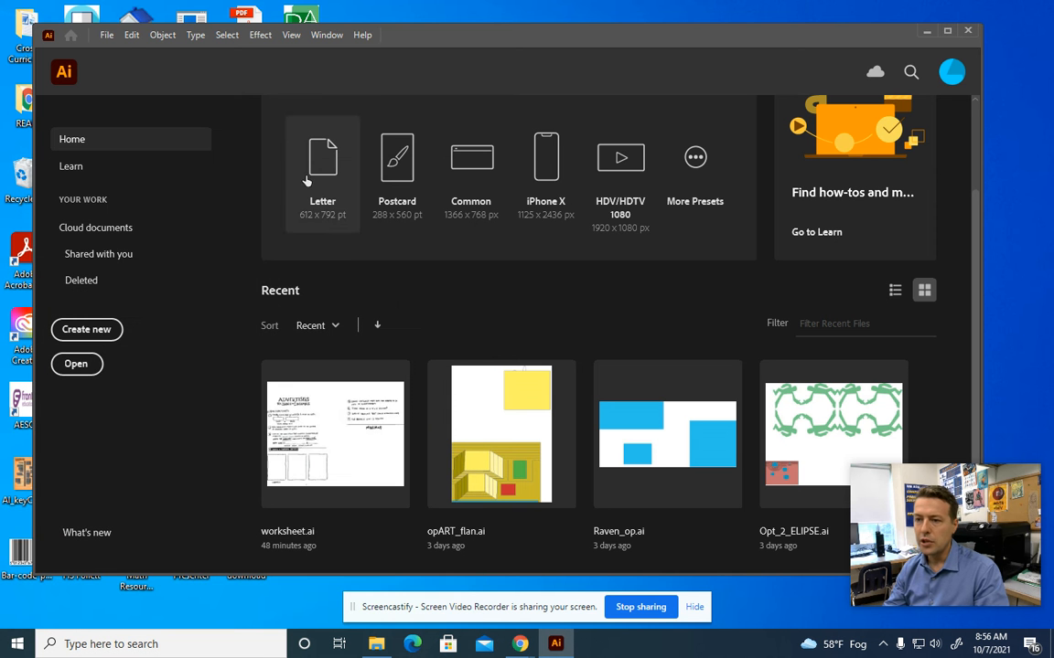
Open opART_flan.ai from recent files, zoomed to 100% and panned to the op-art top half
click(108, 36)
mouse_move(157, 102)
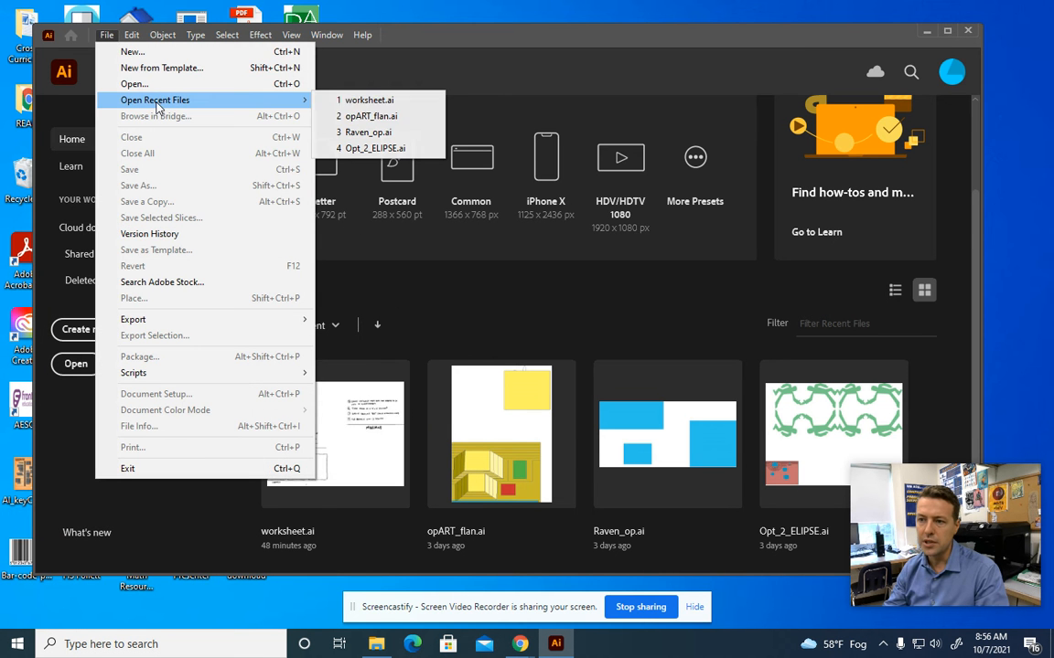
click(392, 121)
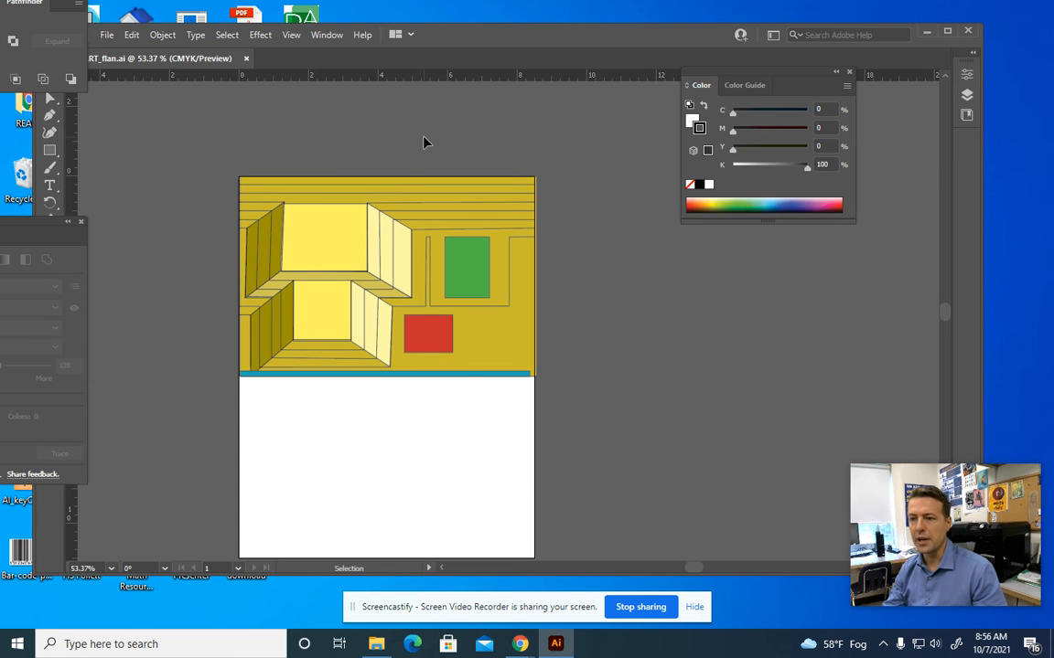
key(ctrl+1)
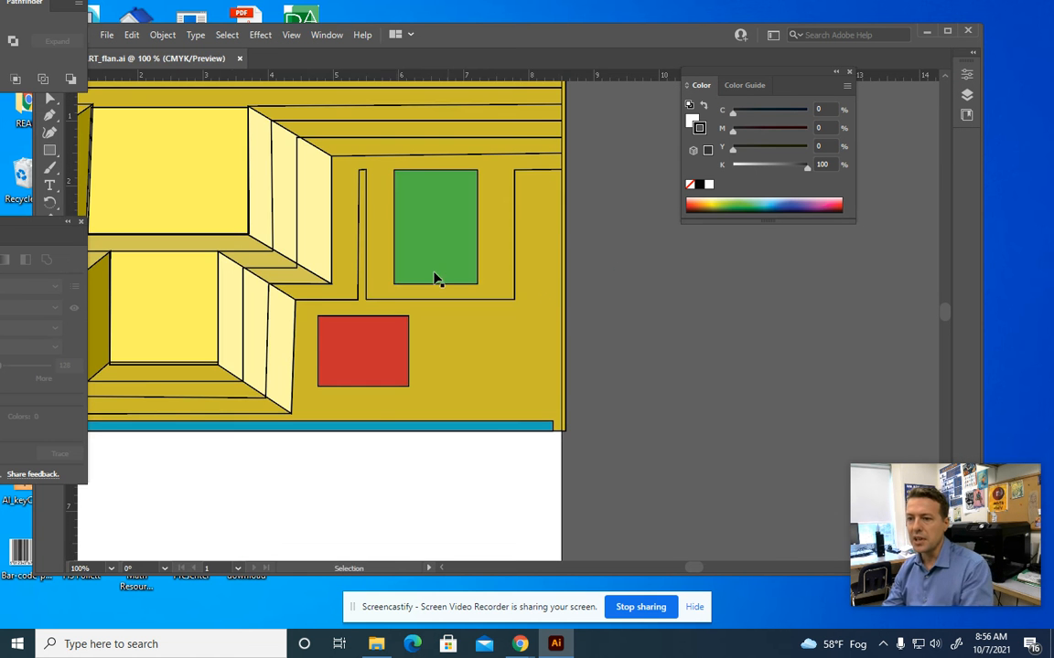
drag(355, 272, 507, 345)
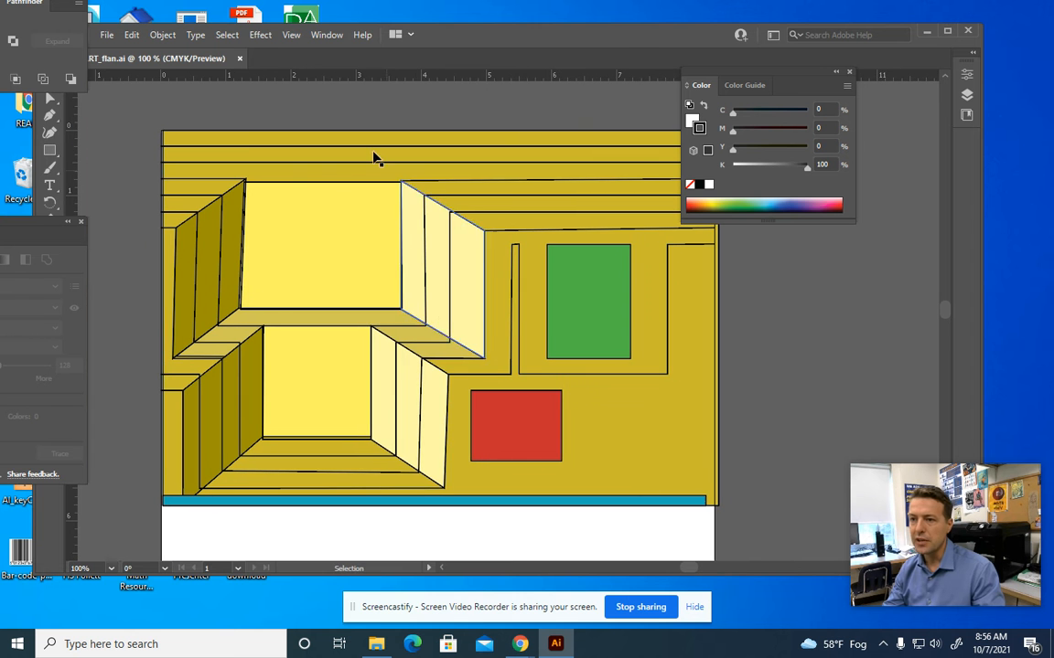
Show the document's guides via View > Guides > Show Guides, then pick the Pen tool
click(296, 42)
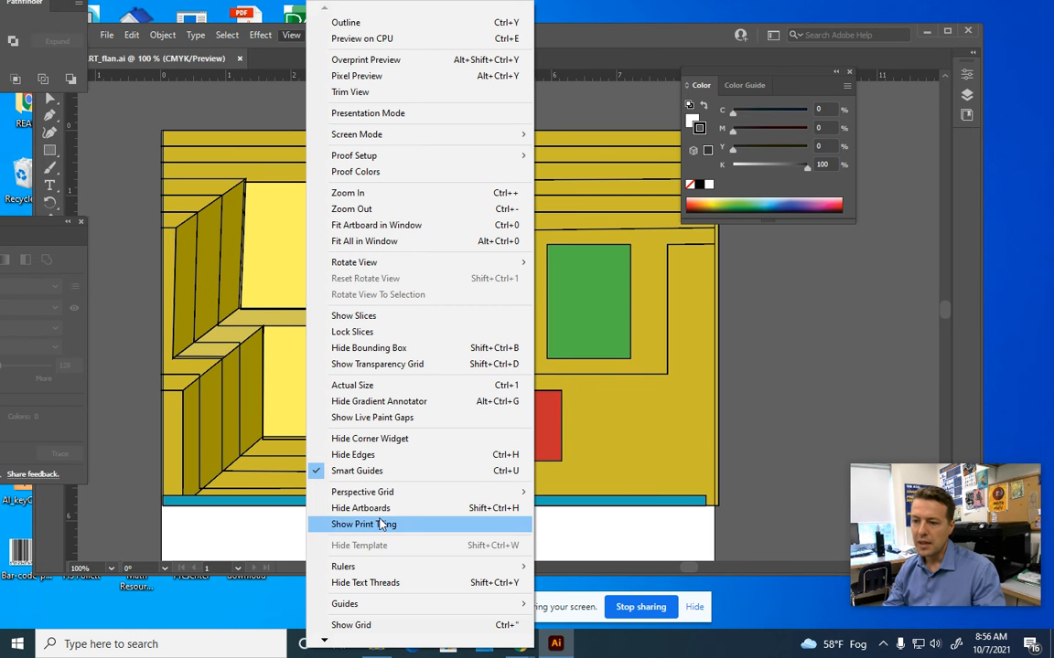
mouse_move(387, 498)
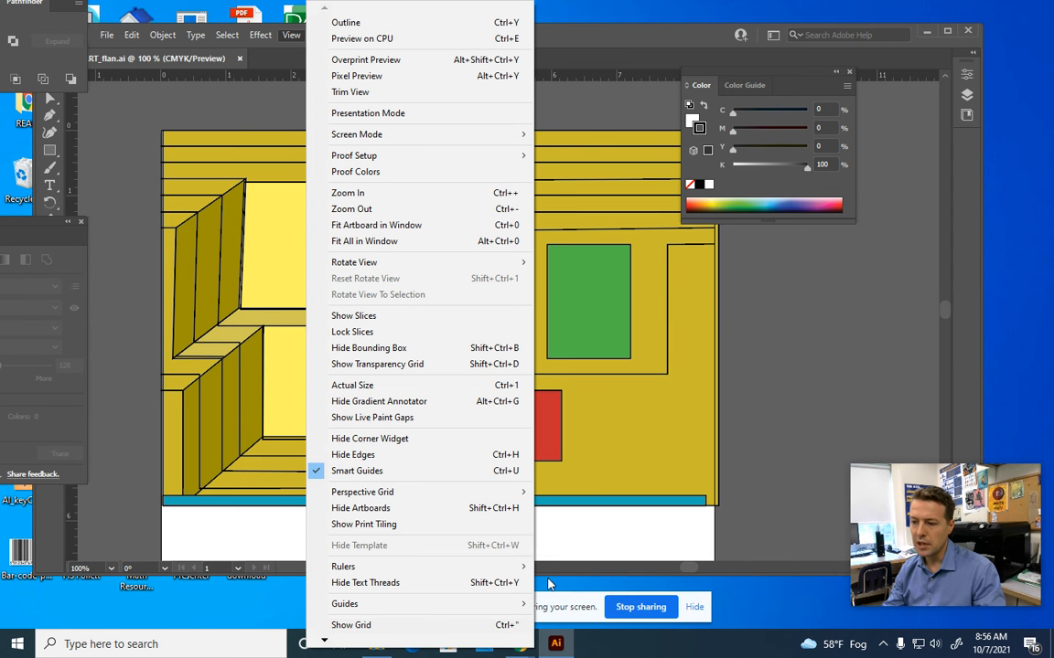
mouse_move(520, 604)
click(588, 540)
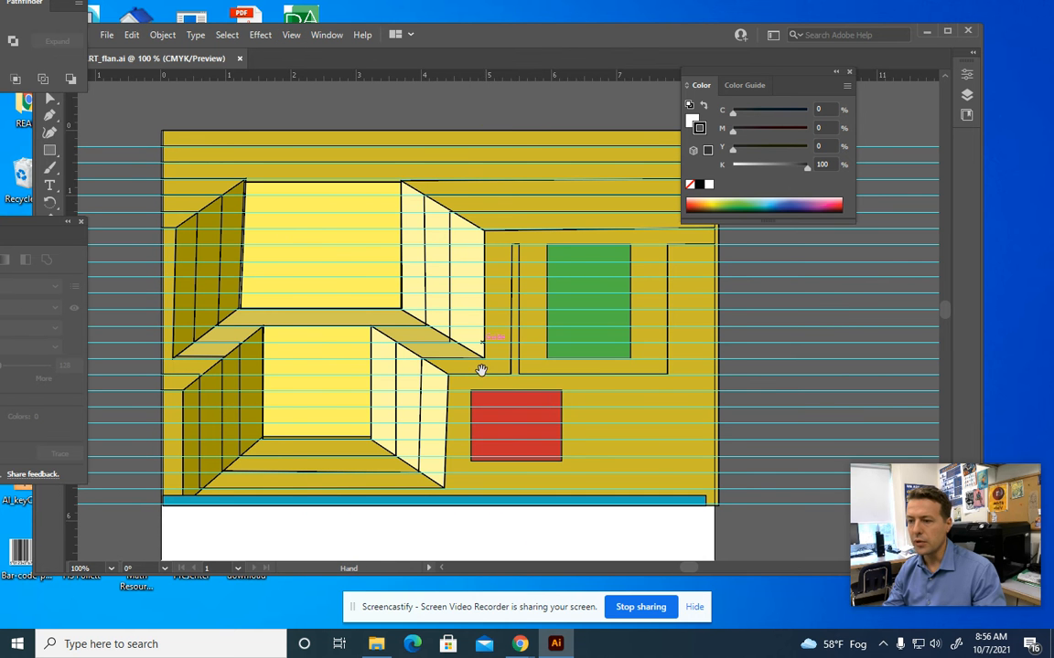
scroll(470, 376, down, 2)
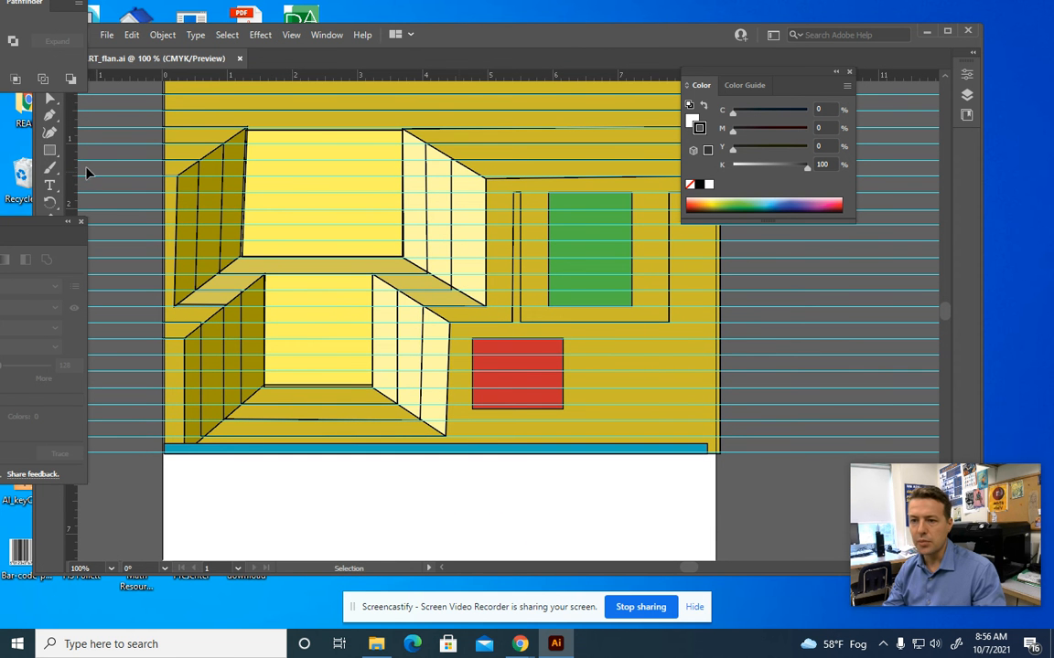
click(49, 114)
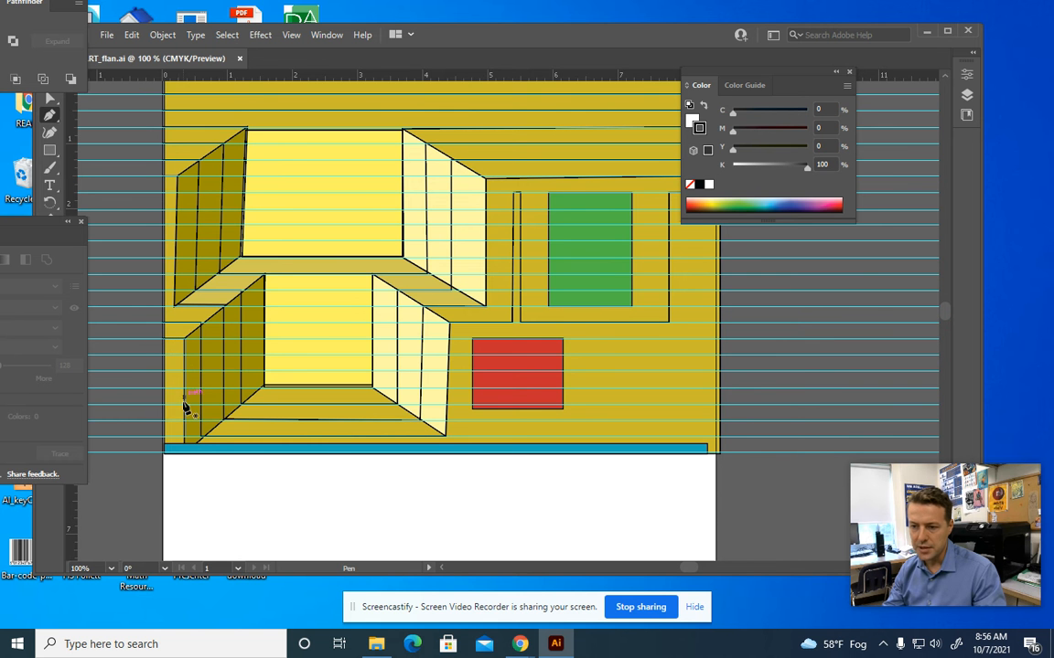
Draw a stepped pen line from the blue bar's top edge around the red square to the artboard's right edge
click(461, 446)
click(461, 421)
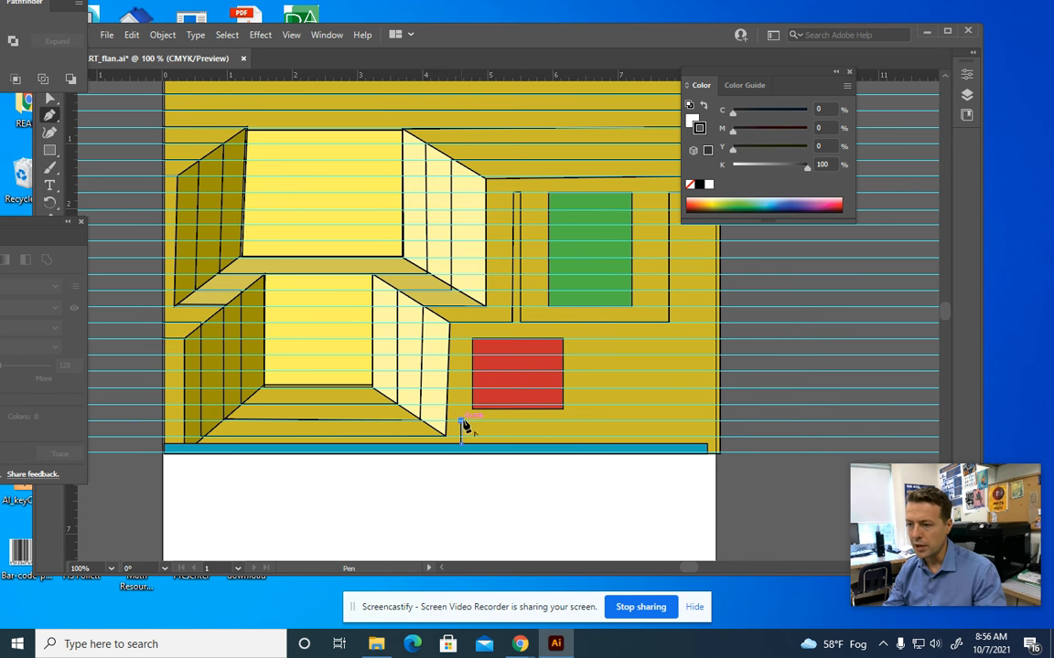
click(574, 420)
click(573, 340)
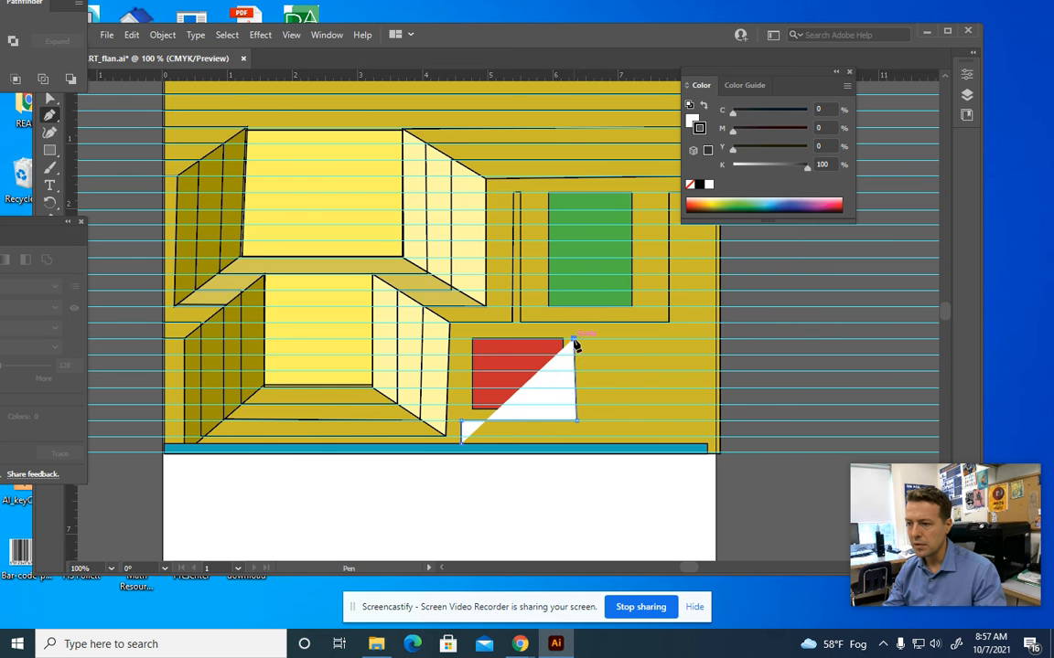
click(686, 341)
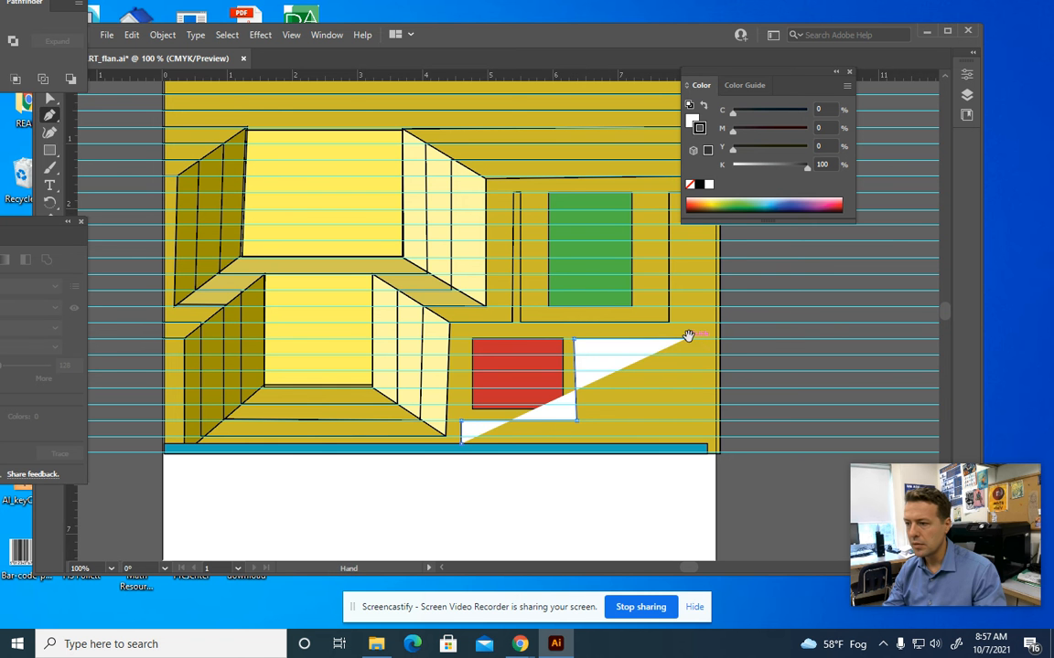
scroll(589, 280, up, 2)
scroll(589, 280, right, 2)
click(589, 287)
click(617, 286)
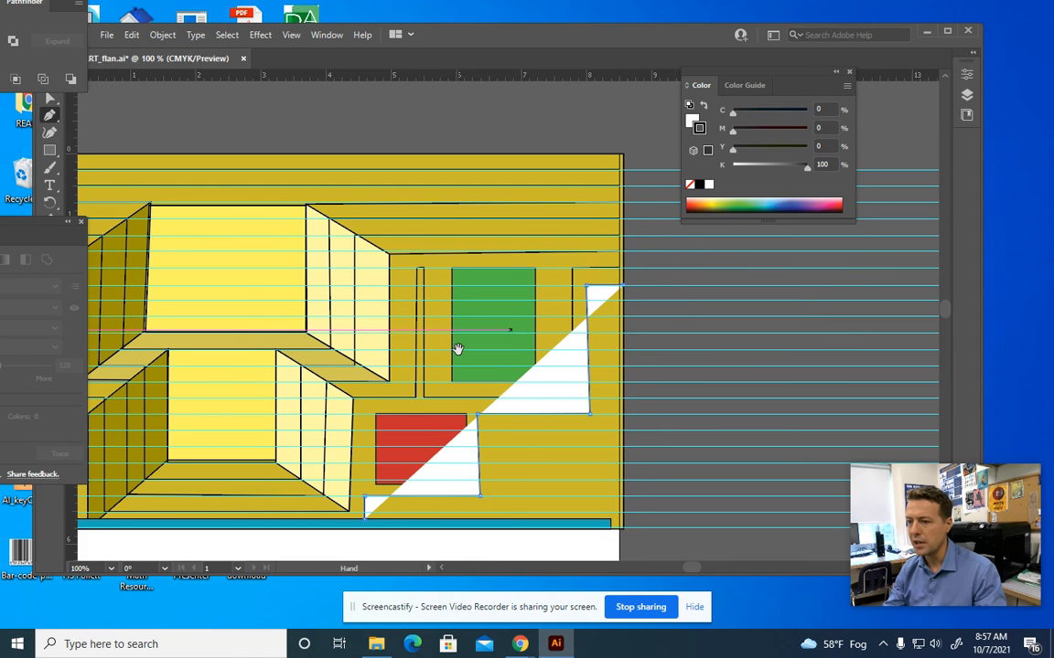
drag(458, 350, 476, 307)
drag(450, 44, 503, 51)
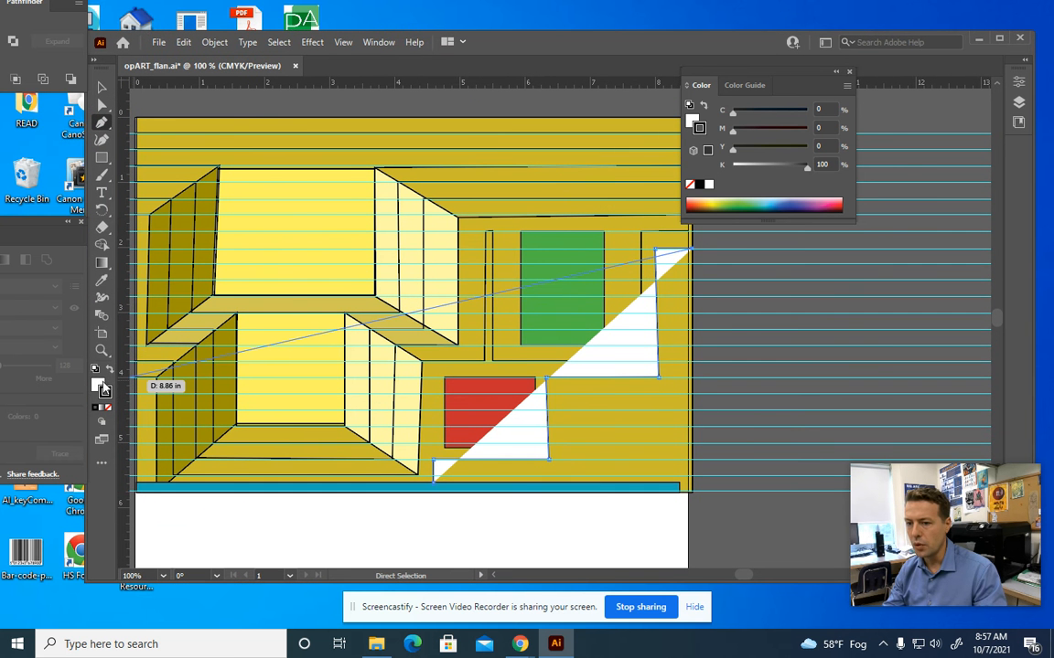
Set the new stepped path's fill to None
click(101, 388)
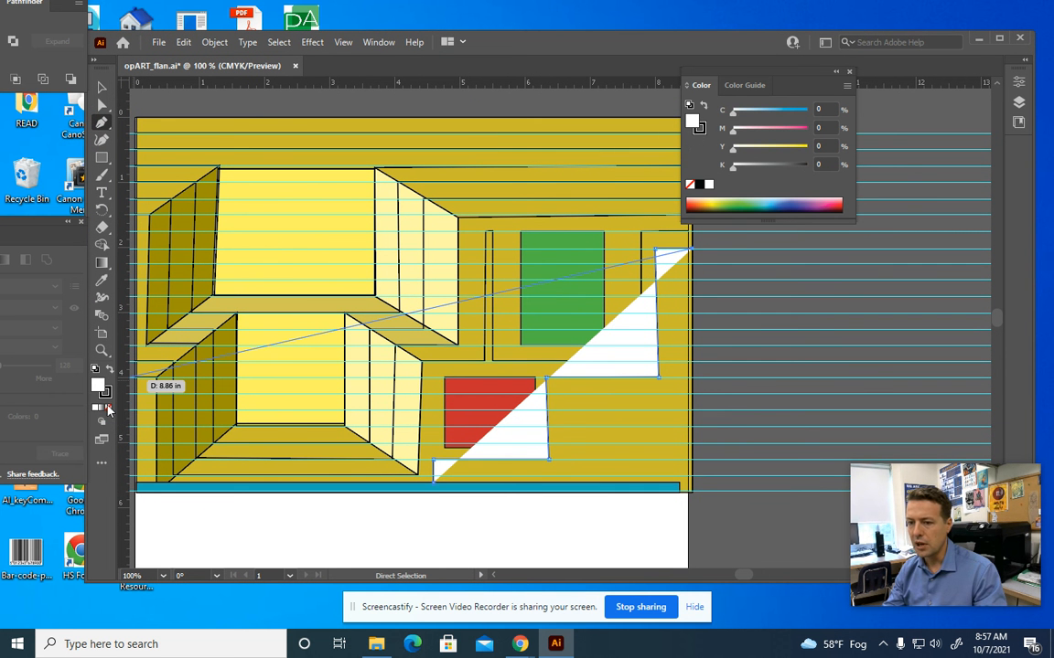
click(108, 409)
click(100, 107)
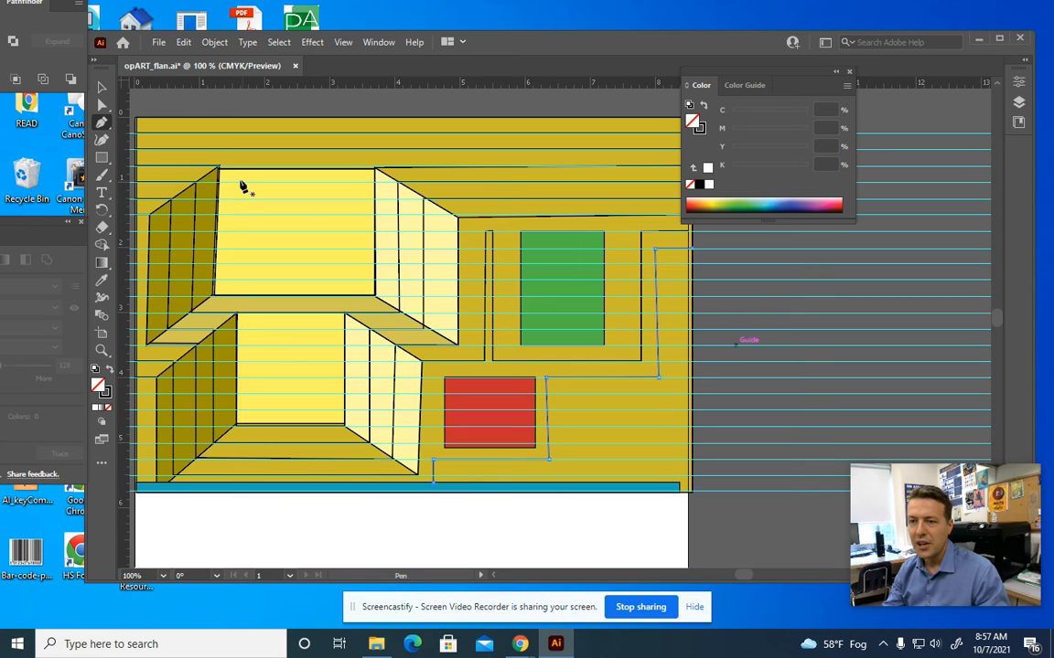
Nudge the anchors beside the red square right so the slanted segment becomes vertical
click(101, 108)
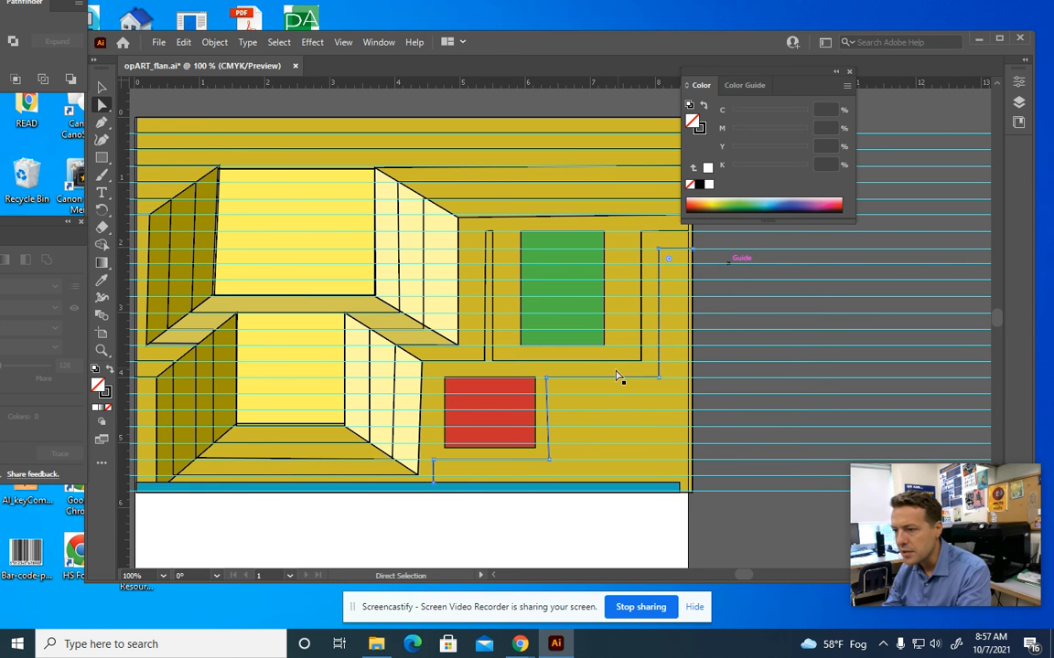
key(Right)
key(Right)
key(Right)
click(569, 395)
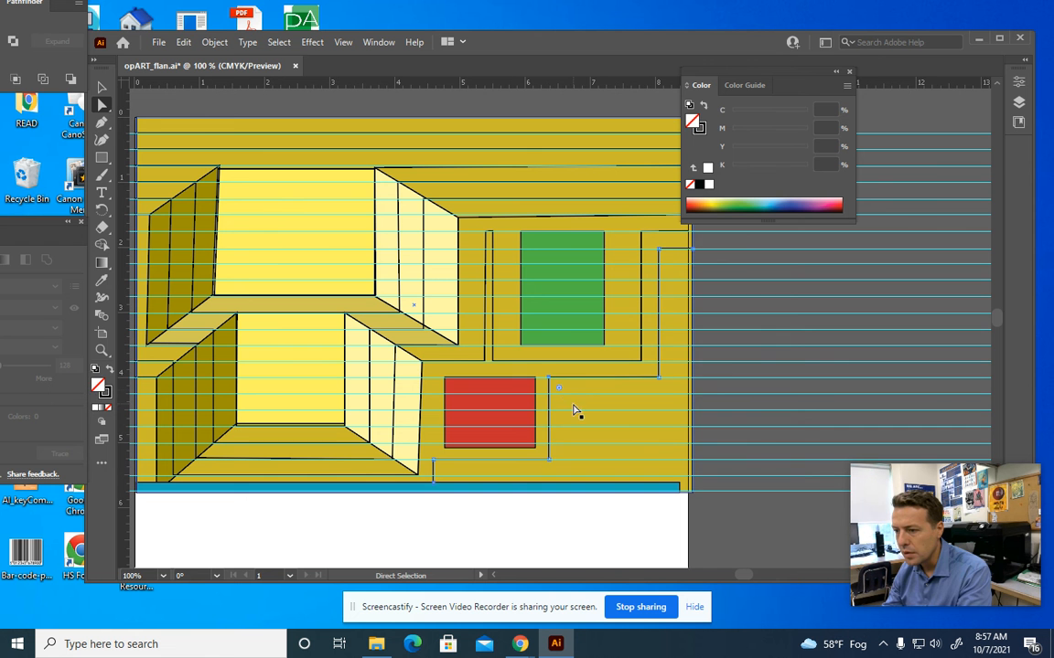
click(549, 424)
key(Right)
key(Right)
key(Right)
key(Right)
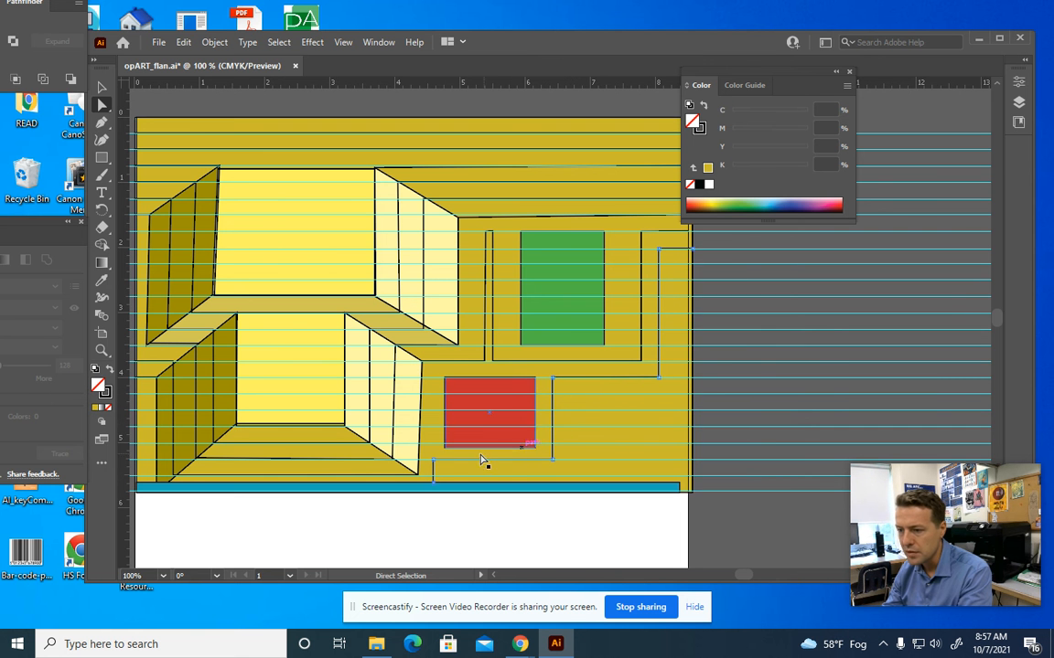
Snap the other path's lower-right anchor onto the box corner, then start a new line at the right edge
key(Right)
click(420, 475)
key(Right)
key(Right)
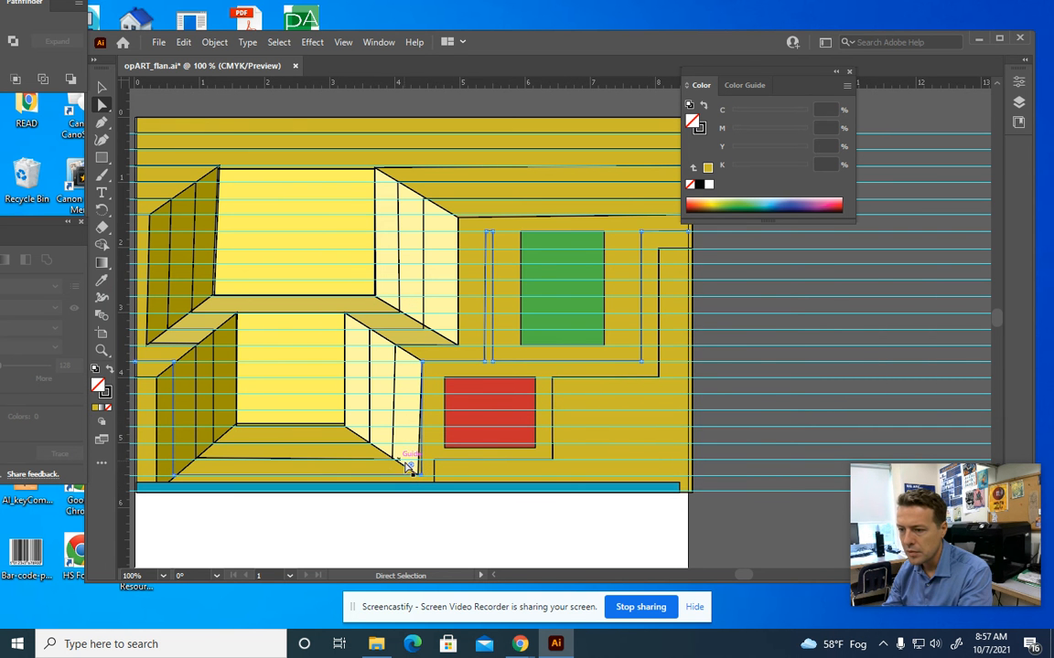
drag(419, 475, 417, 475)
click(604, 475)
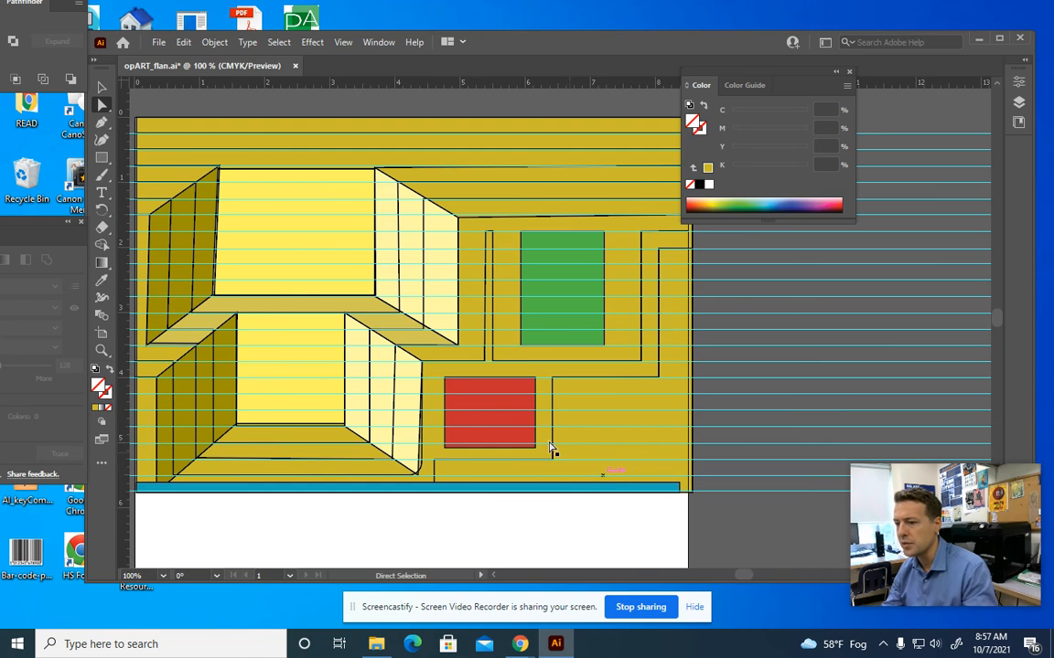
click(102, 122)
click(692, 266)
Draw a stepped line from the right edge, around the green and red squares, down to the blue strip
click(673, 266)
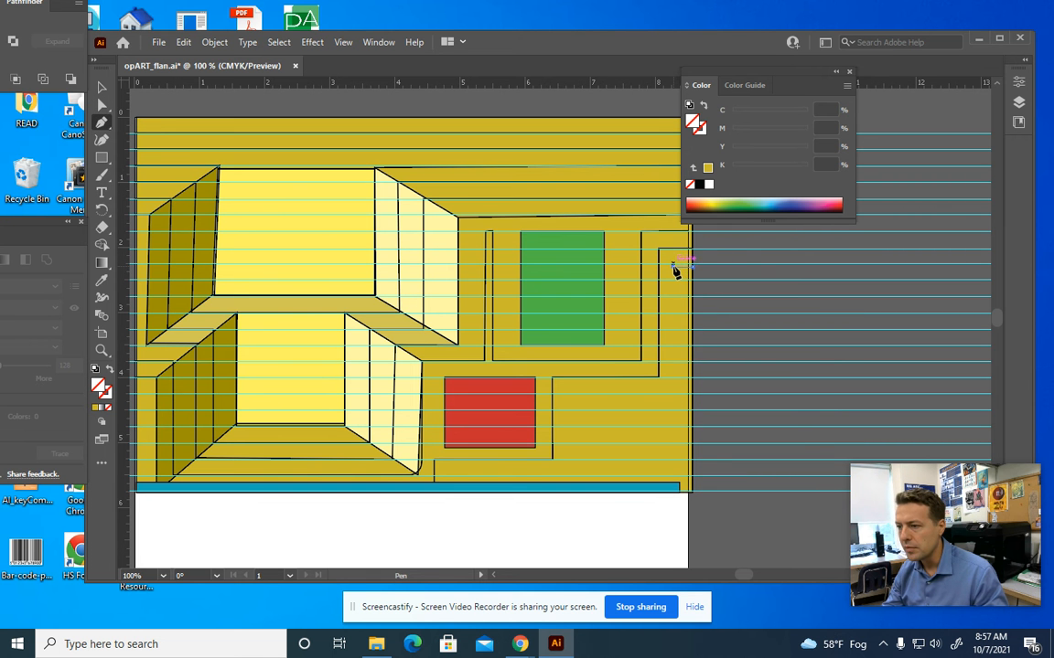
click(676, 397)
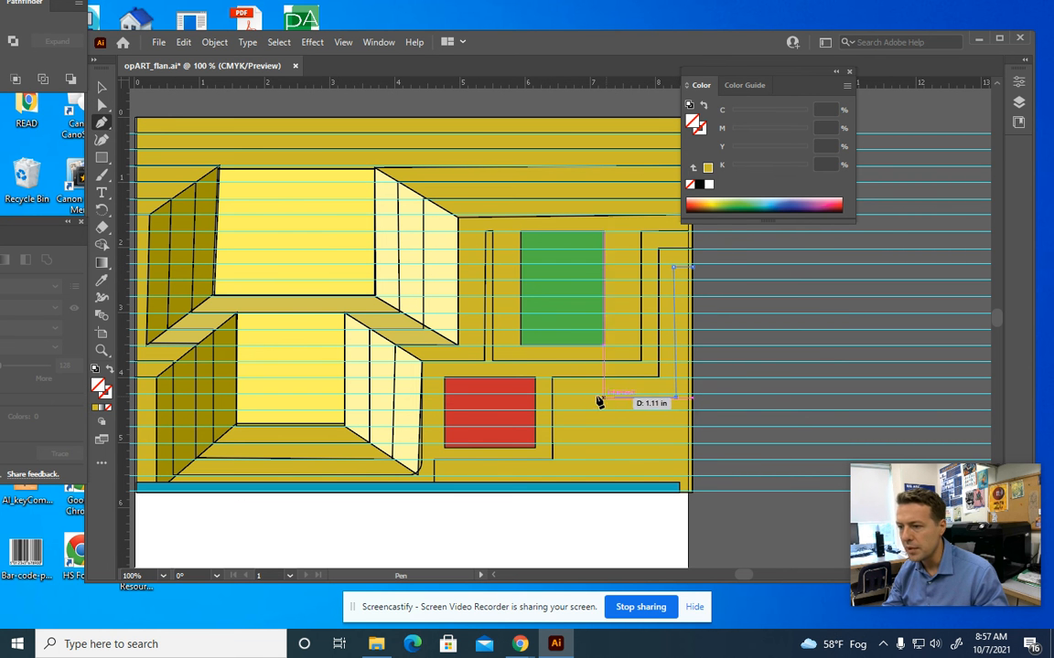
click(566, 396)
click(564, 473)
click(455, 477)
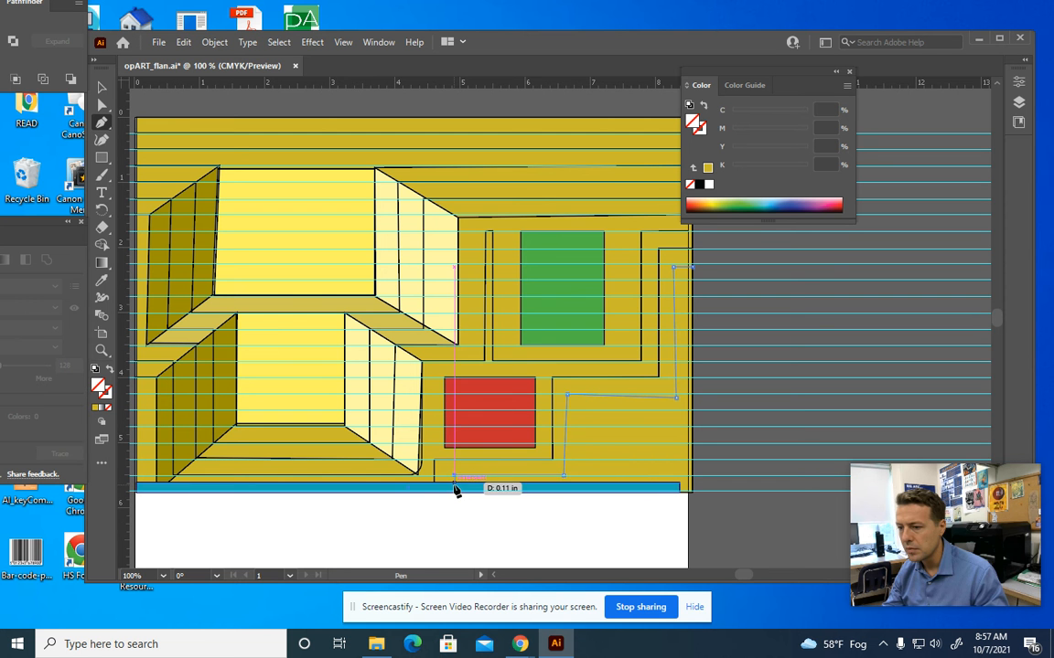
Draw a short stepped line right of the red box, then select the stepped contour for editing
click(584, 482)
click(581, 410)
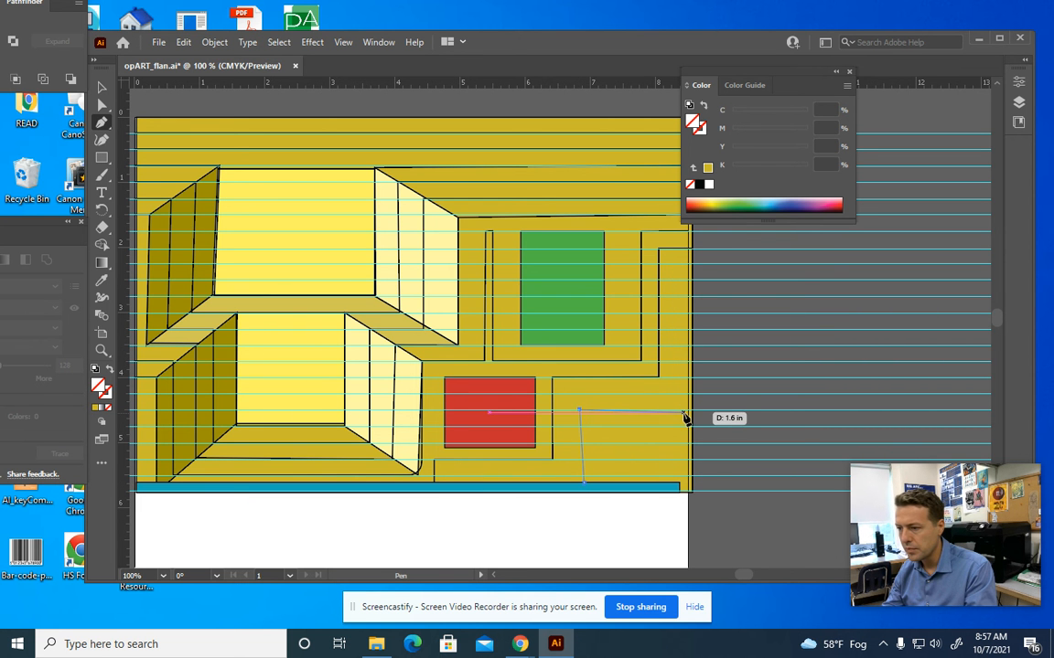
click(680, 410)
click(101, 104)
click(679, 290)
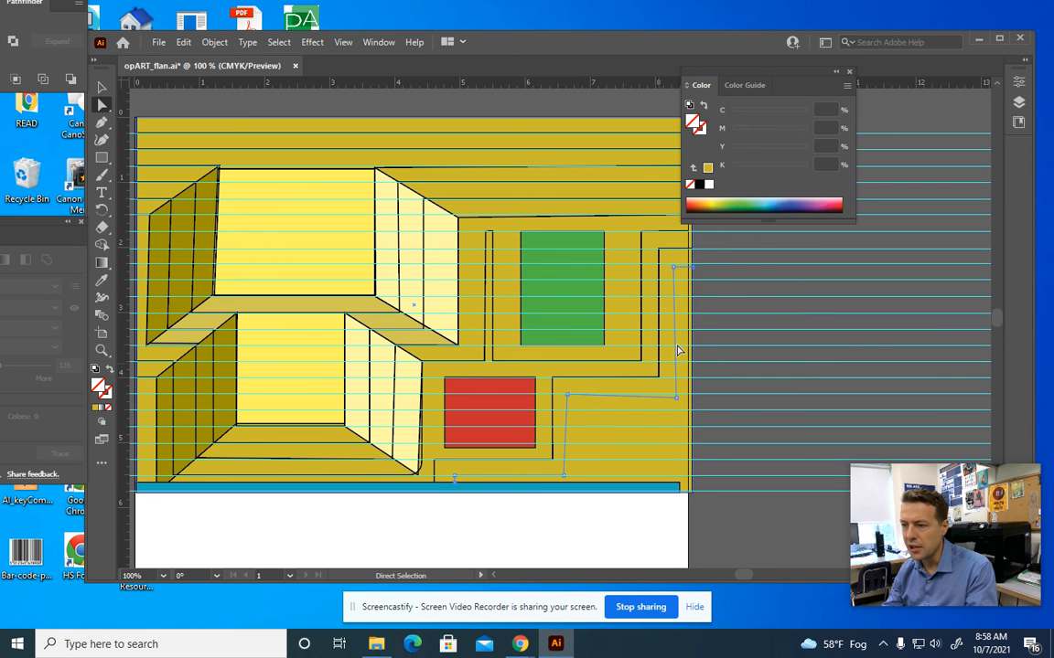
Give the stepped path right of the red box a black stroke
double_click(105, 396)
click(470, 343)
click(622, 255)
click(711, 220)
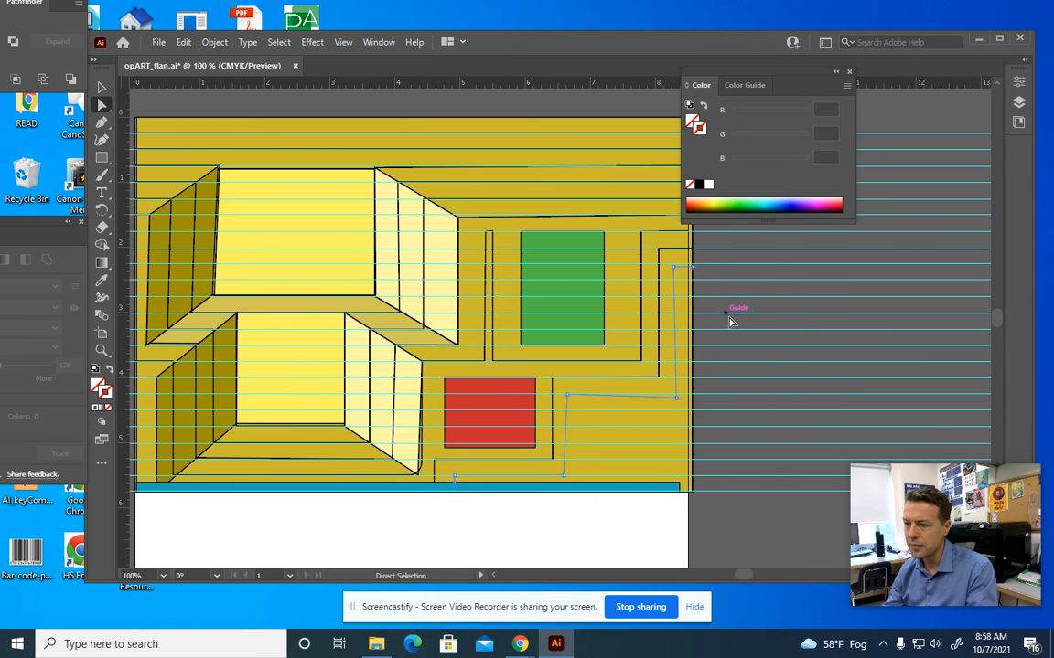
click(637, 391)
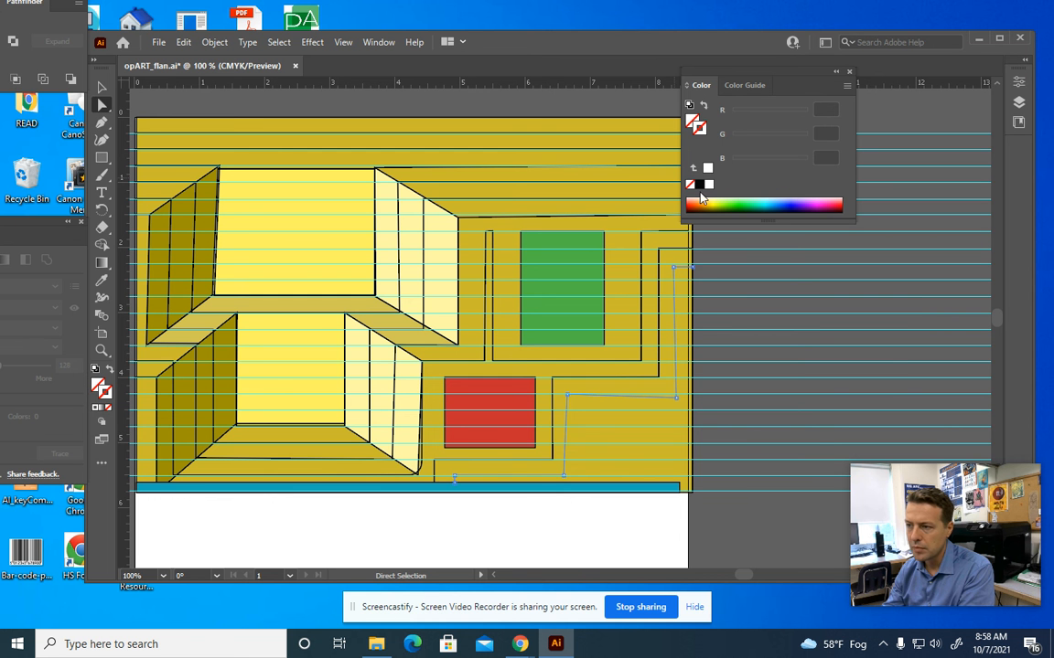
click(700, 185)
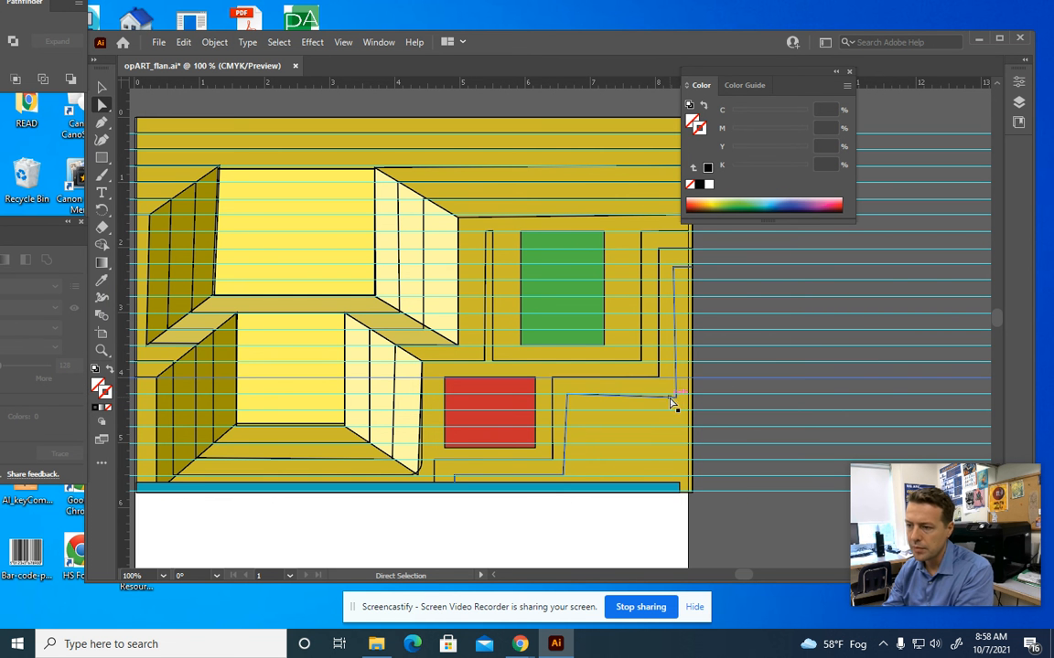
Drag the path's corner anchors so its segments are level and vertical
drag(676, 398, 677, 396)
click(564, 477)
drag(564, 479, 567, 477)
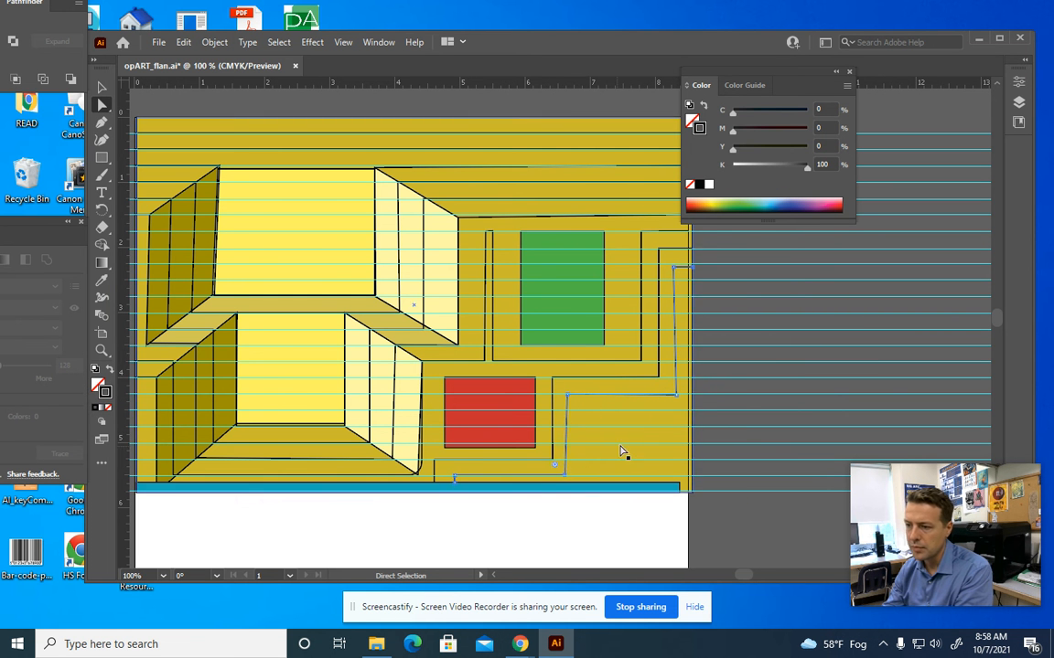
click(684, 396)
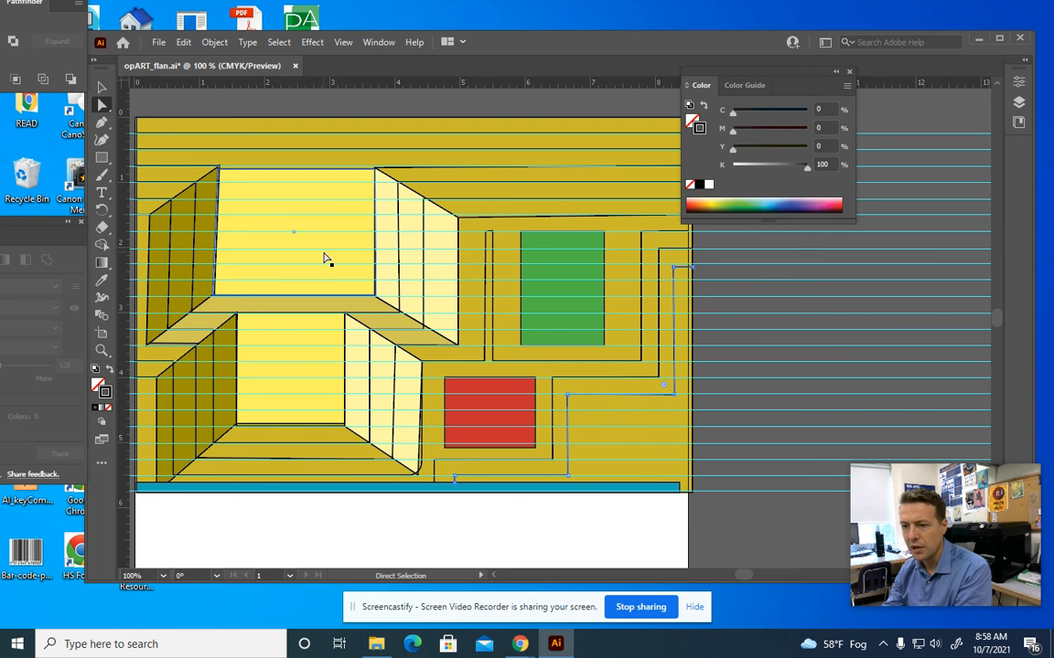
Zoom out and add a horizontal guide just below the artwork
key(ctrl+minus)
key(ctrl+minus)
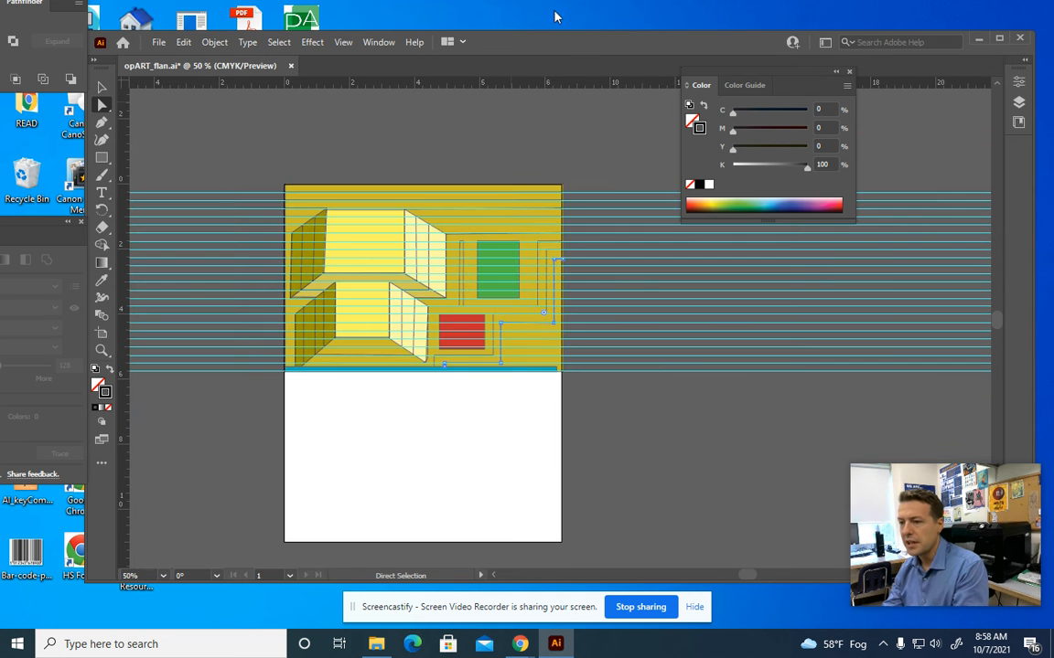
key(ctrl+plus)
drag(296, 284, 313, 232)
drag(203, 84, 214, 321)
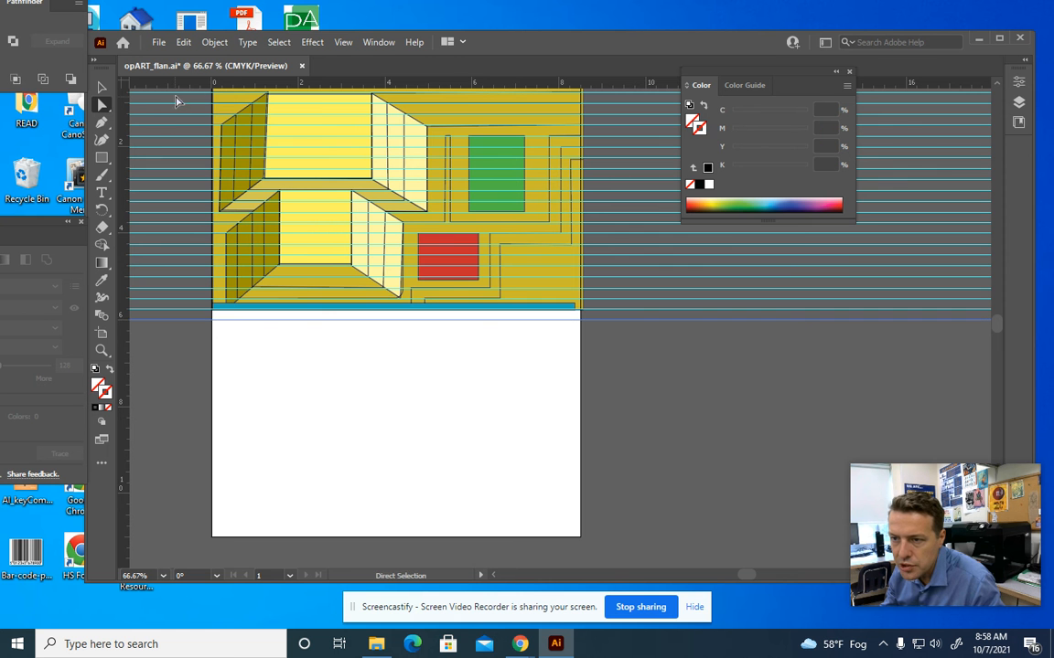
Add two more horizontal guides below the artwork and zoom to 150%
drag(197, 86, 205, 334)
drag(195, 87, 206, 341)
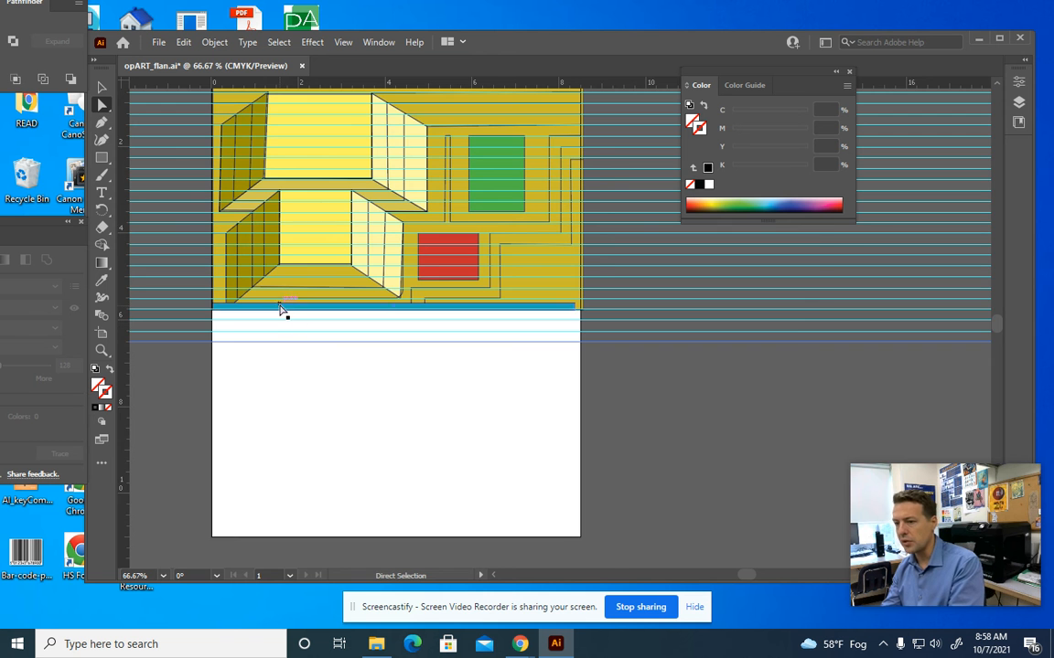
key(ctrl+plus)
key(ctrl+plus)
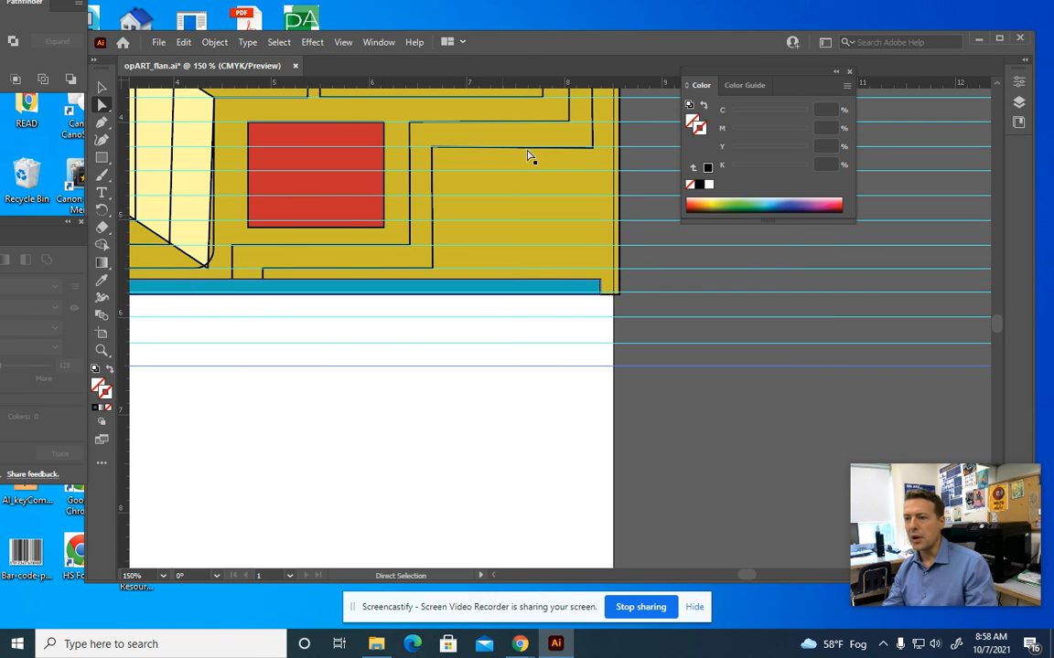
Pan to the page's left edge and add three more guides down the white lower half
drag(464, 35, 442, 34)
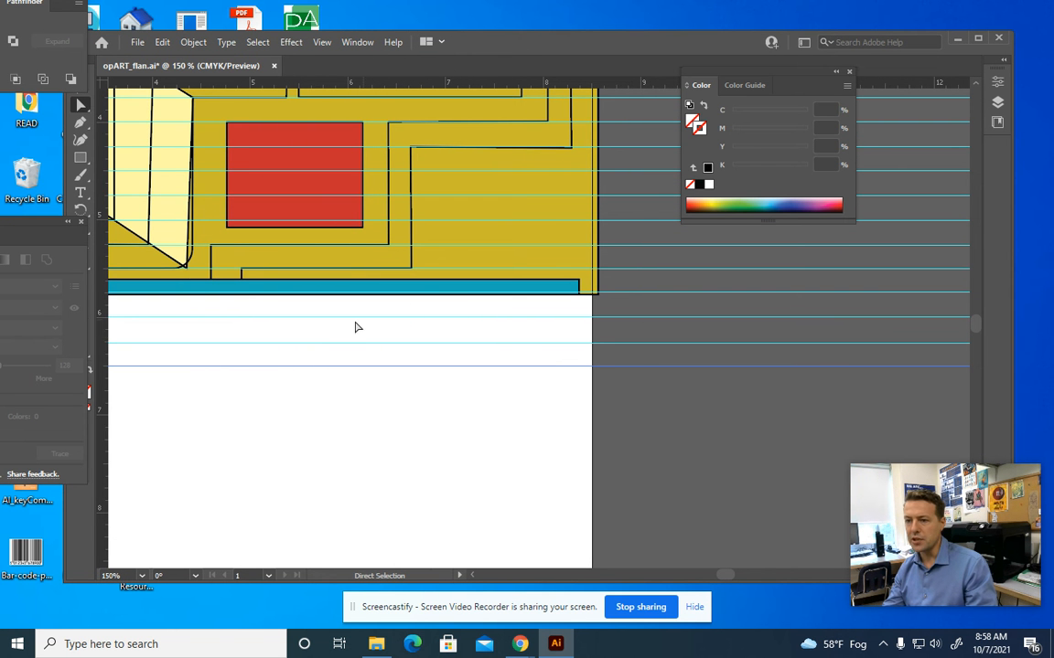
key(space)
drag(244, 376, 594, 327)
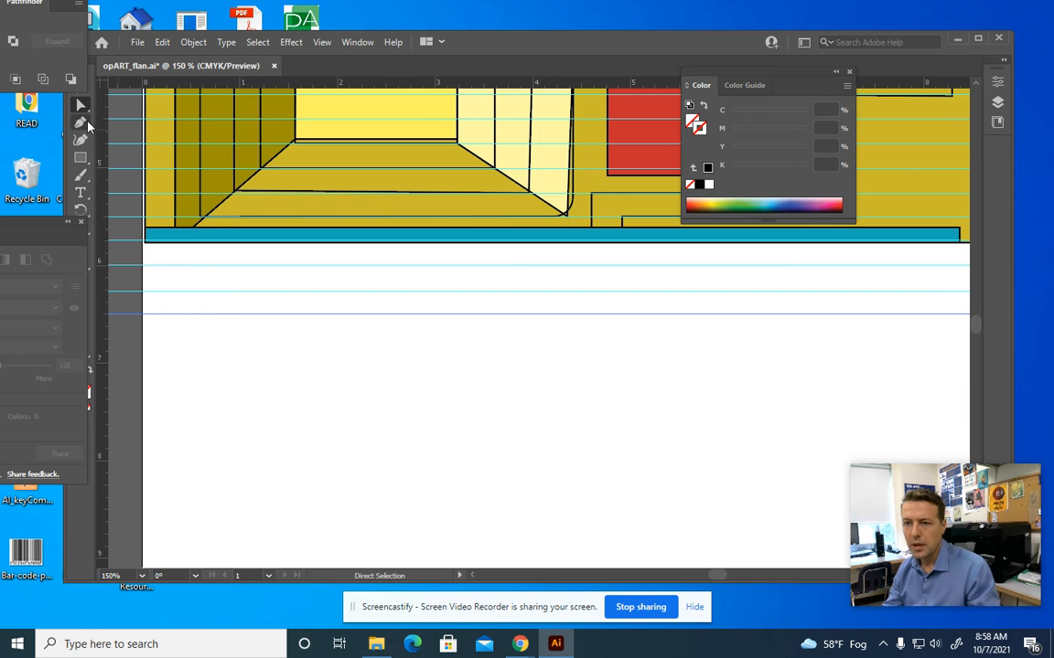
drag(228, 80, 217, 345)
drag(189, 84, 183, 366)
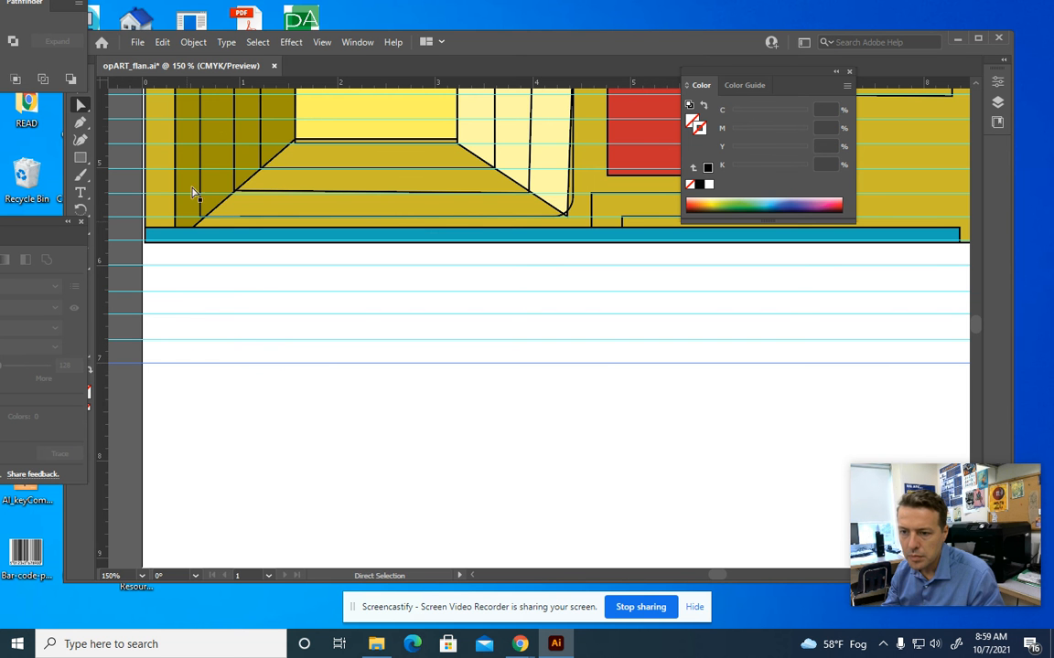
drag(191, 85, 179, 395)
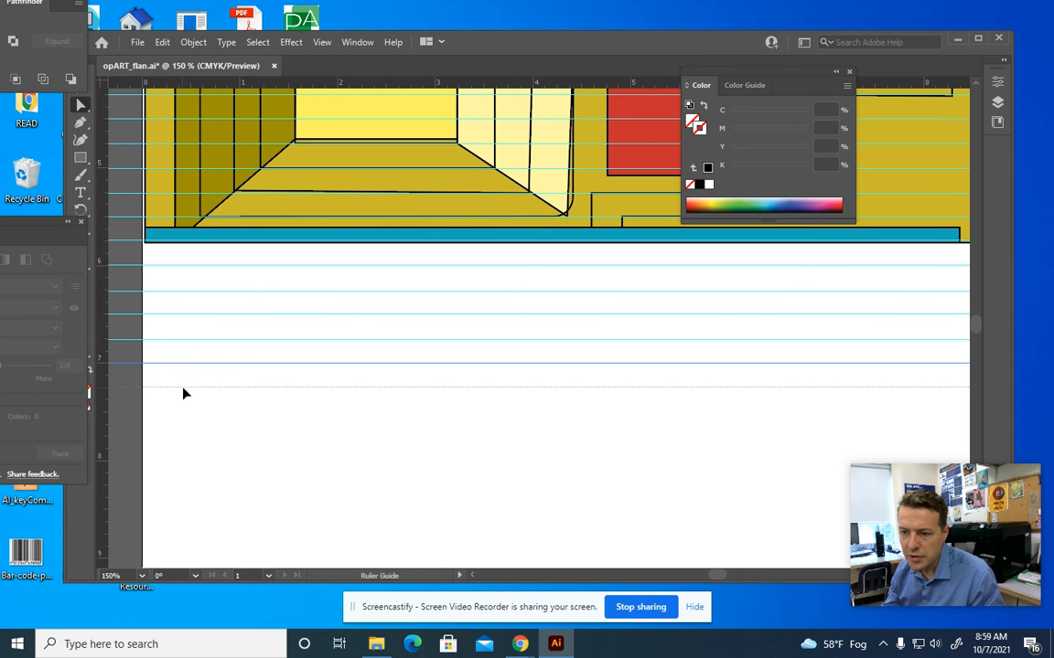
Add three more evenly spaced horizontal guides further down the white area
click(321, 42)
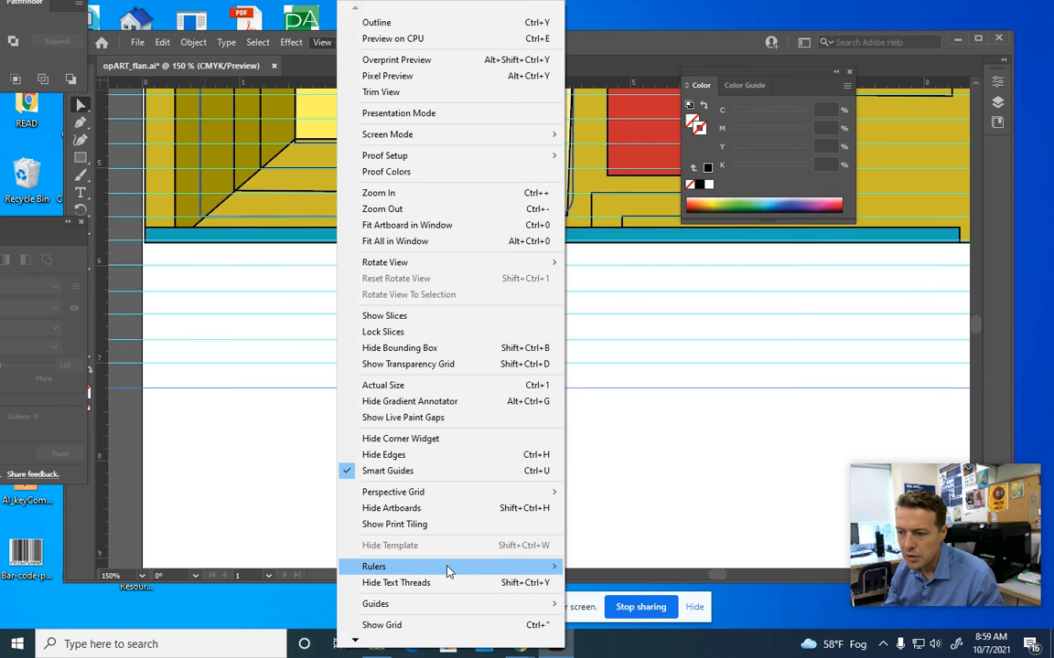
mouse_move(448, 569)
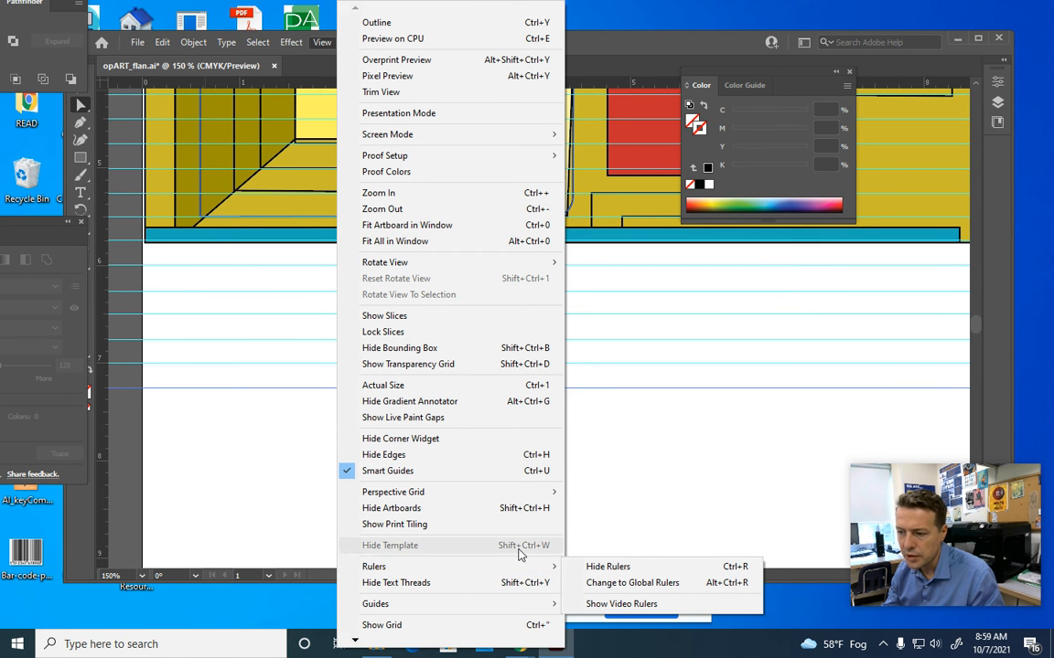
mouse_move(549, 567)
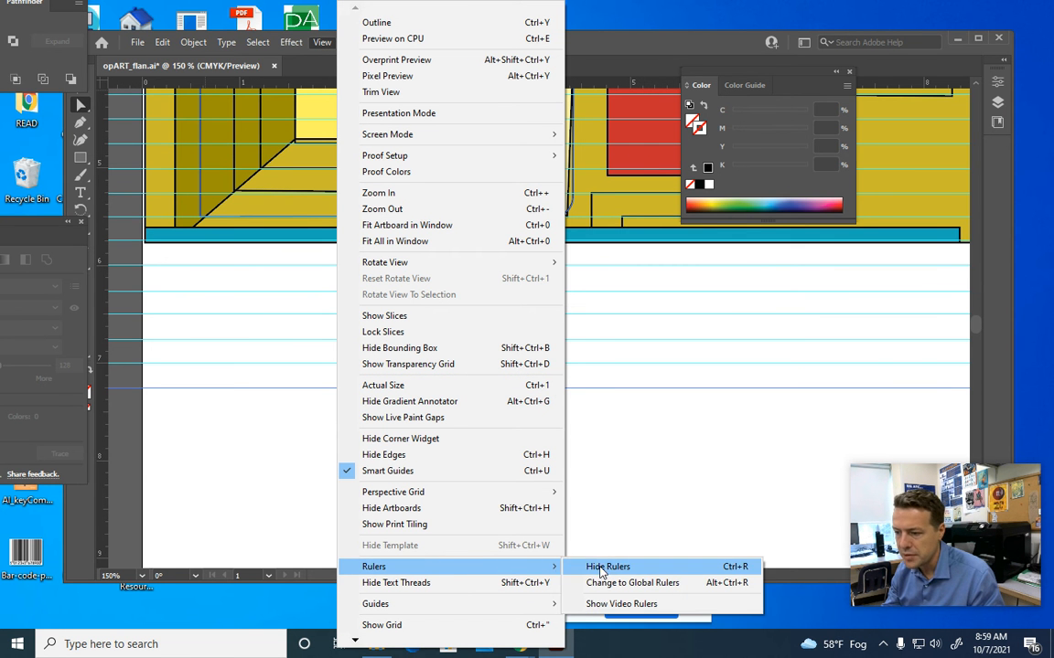
click(265, 437)
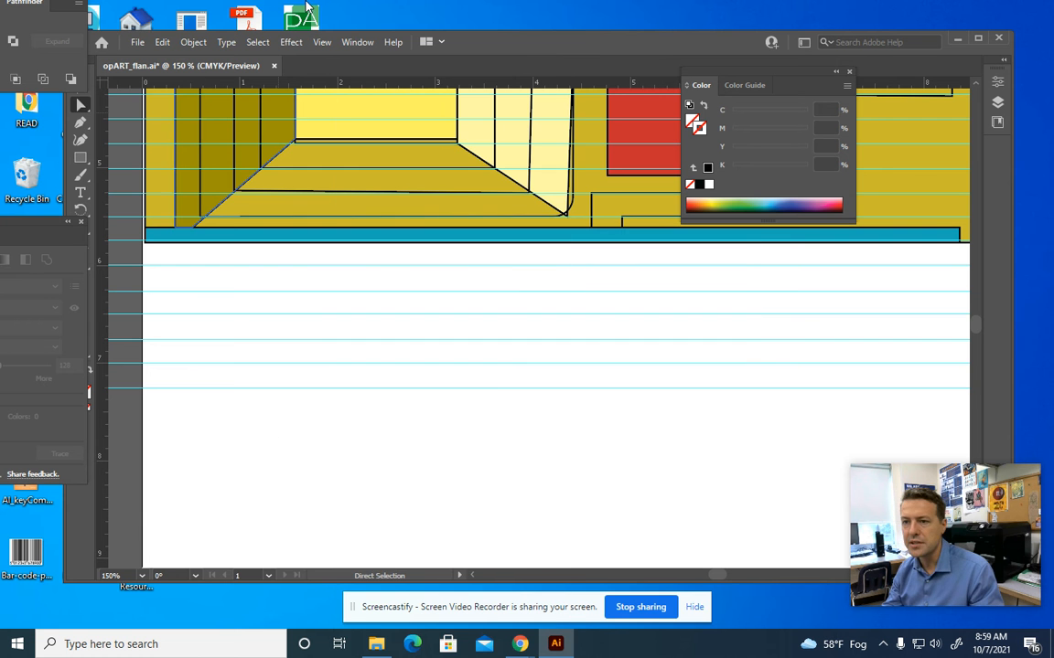
drag(315, 83, 311, 411)
drag(319, 83, 299, 437)
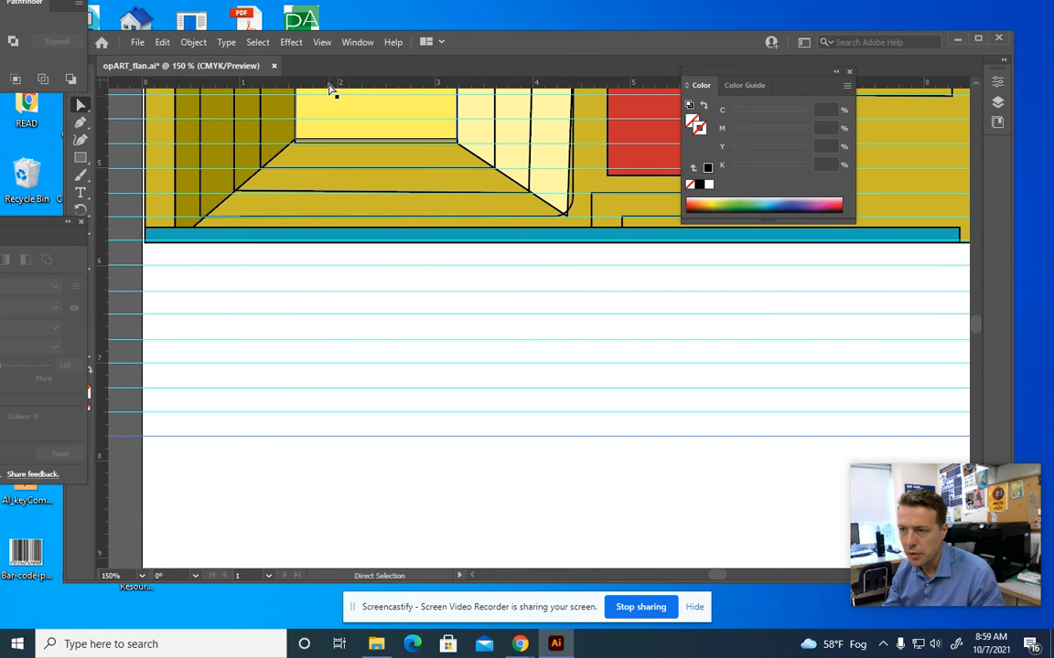
drag(331, 241, 367, 313)
key(space)
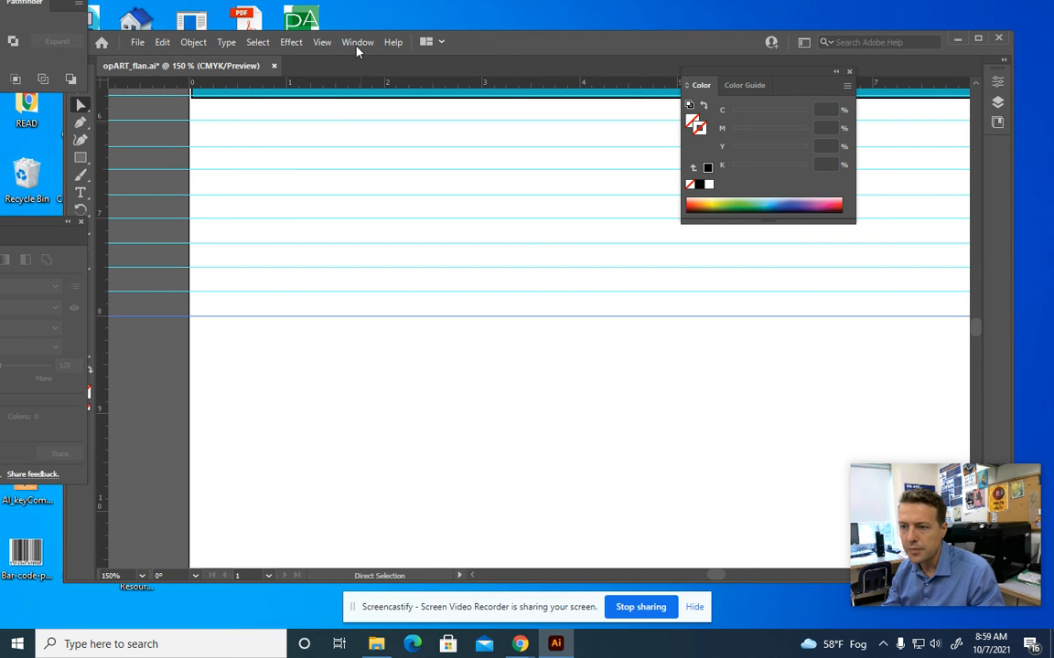
Add five more evenly spaced horizontal guides down the white lower half
drag(321, 87, 294, 346)
drag(320, 91, 299, 367)
drag(357, 88, 277, 395)
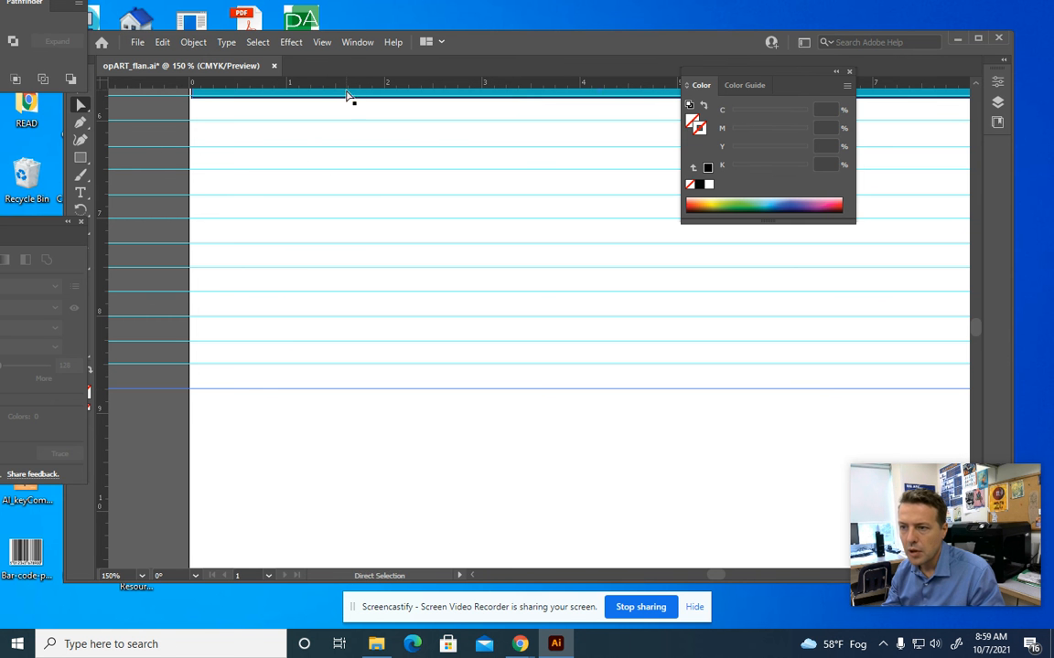
drag(353, 87, 266, 419)
drag(334, 87, 271, 442)
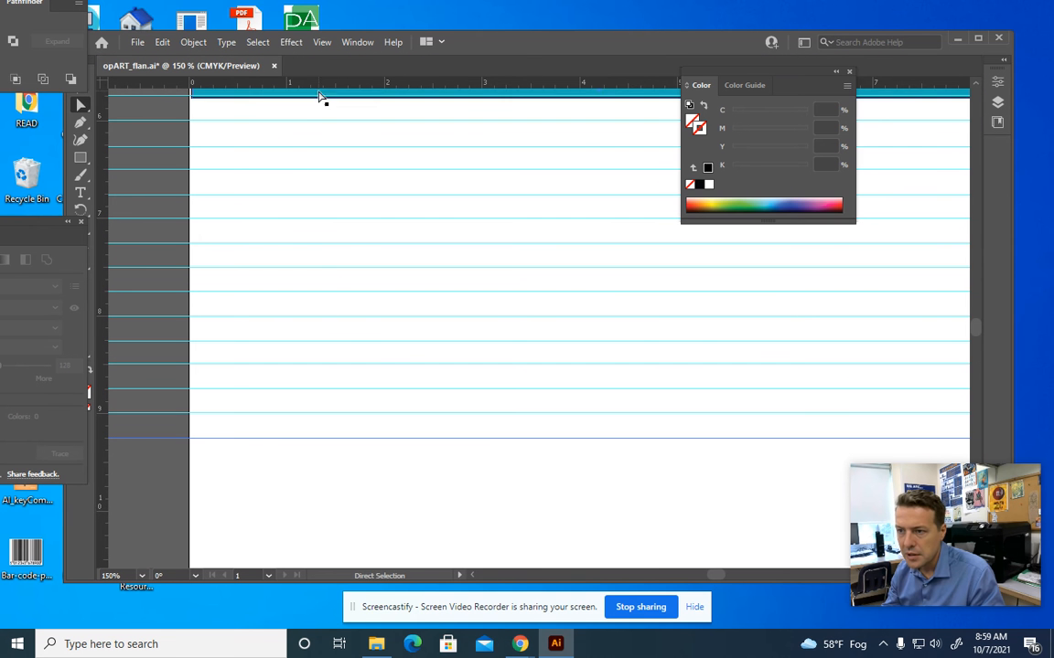
Add five further guides down to the page's bottom edge, then zoom out to view the page
drag(325, 84, 226, 357)
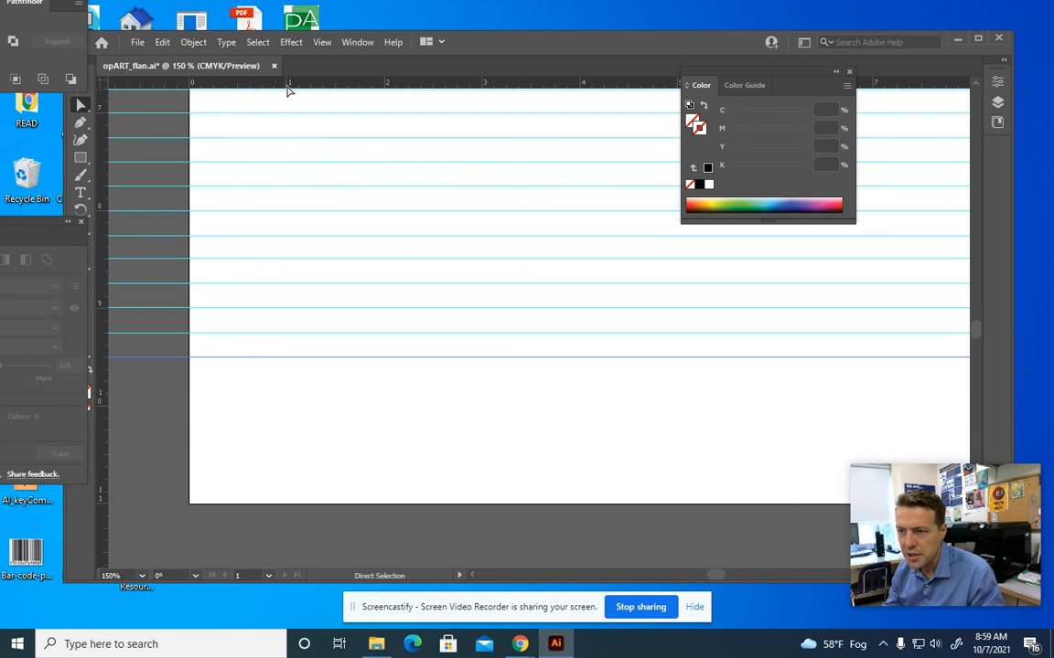
drag(309, 83, 280, 382)
drag(379, 86, 339, 408)
drag(370, 86, 337, 435)
drag(357, 87, 252, 486)
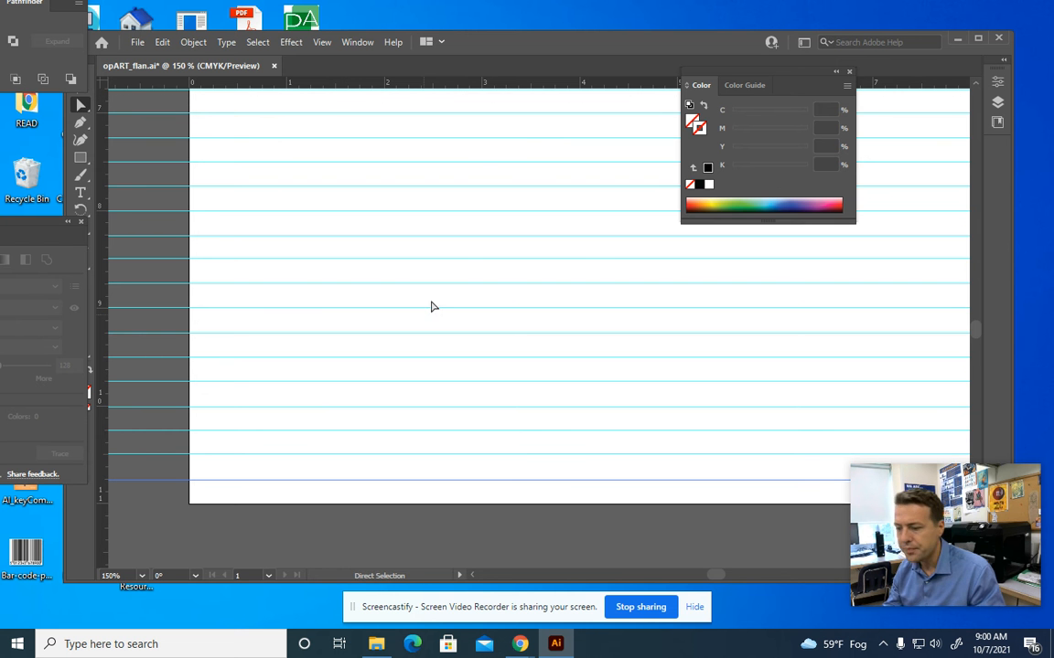
key(ctrl+minus)
key(ctrl+minus)
key(space)
drag(417, 221, 300, 353)
Lock the guides via View > Guides > Lock Guides, then zoom in on the blank lower half
key(ctrl+minus)
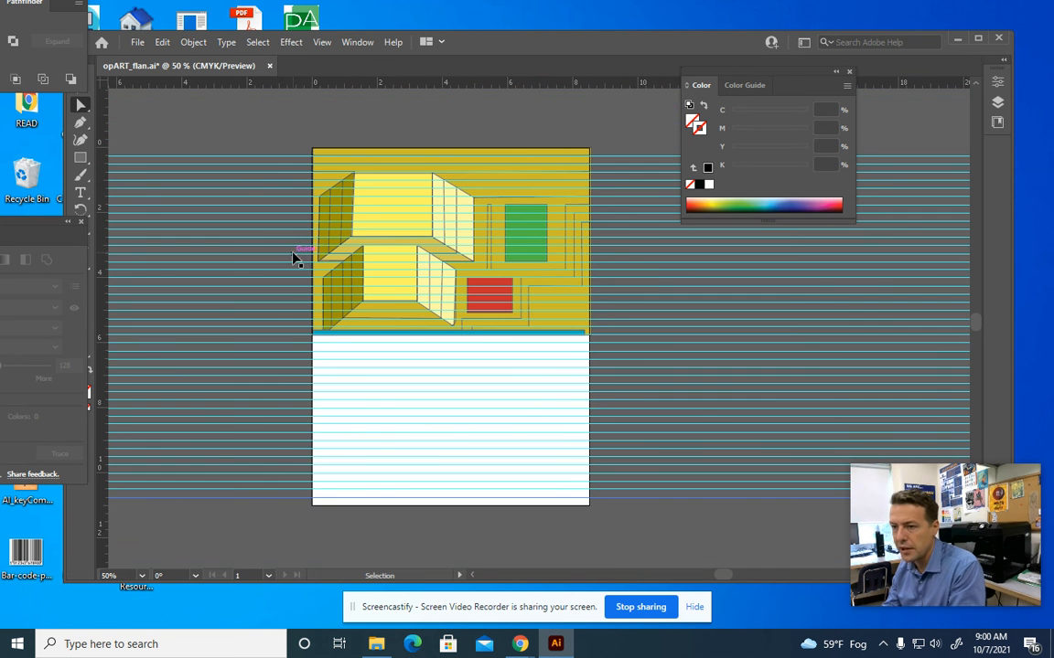
click(321, 42)
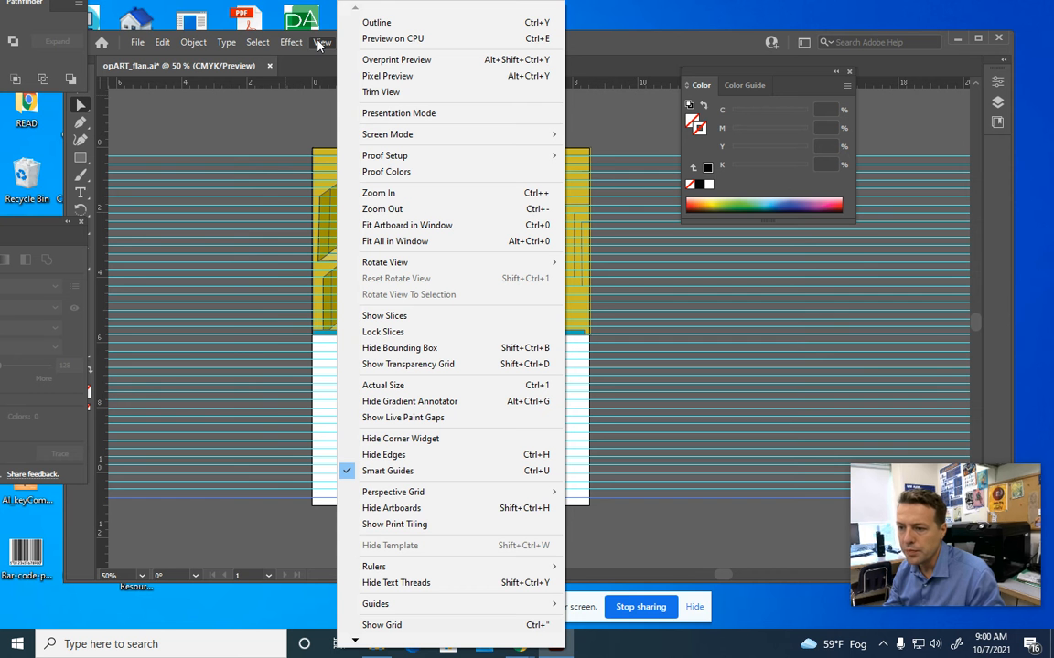
mouse_move(430, 606)
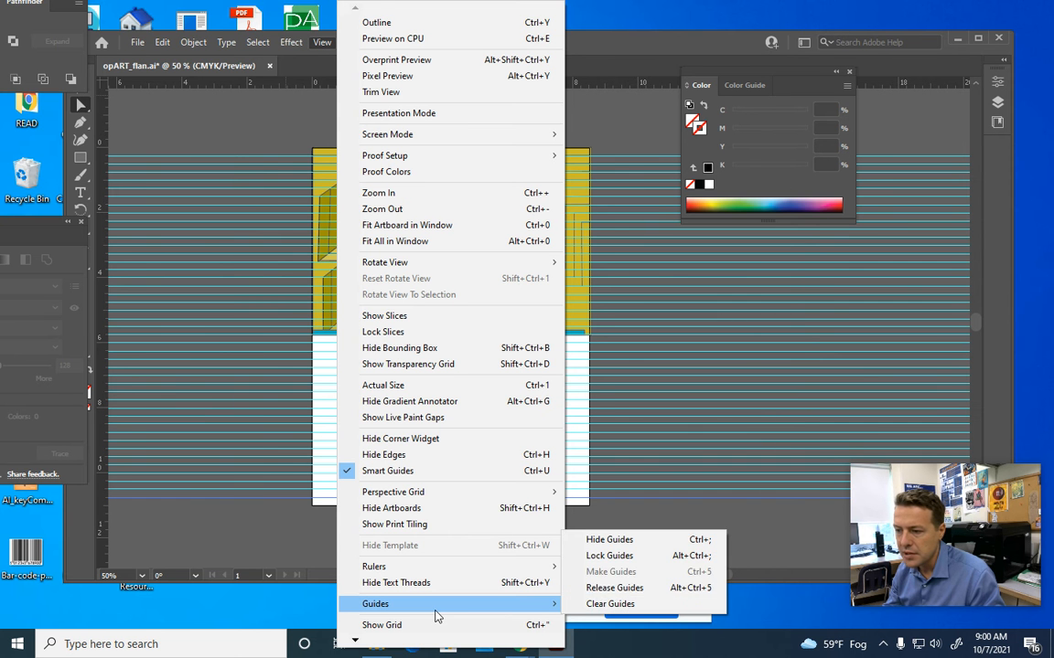
click(576, 556)
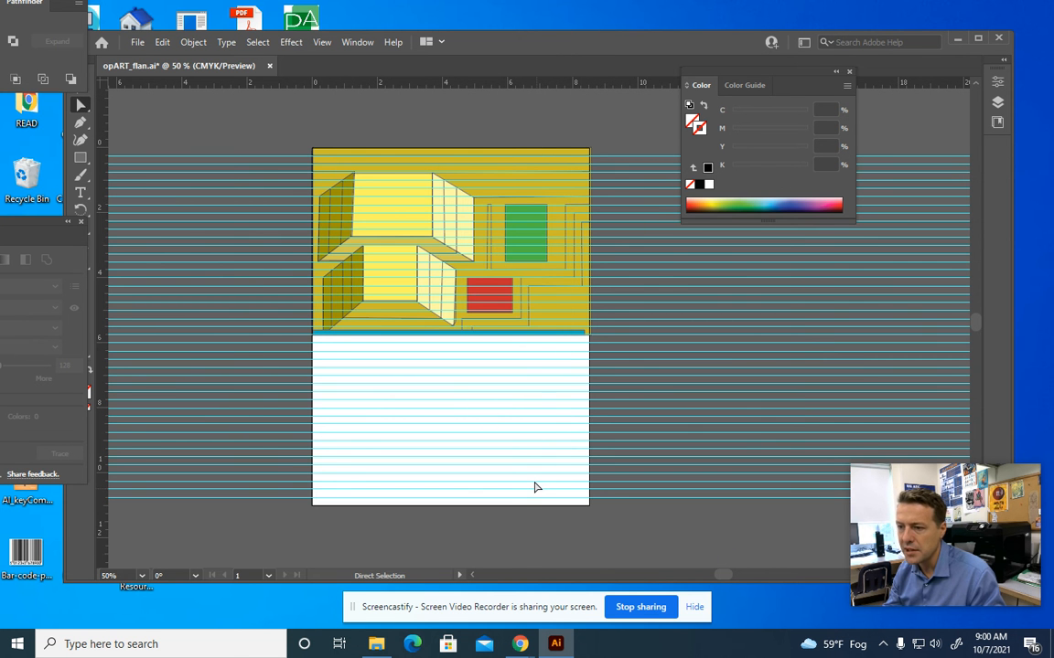
key(ctrl+equal)
key(ctrl+equal)
key(space)
drag(215, 405, 297, 271)
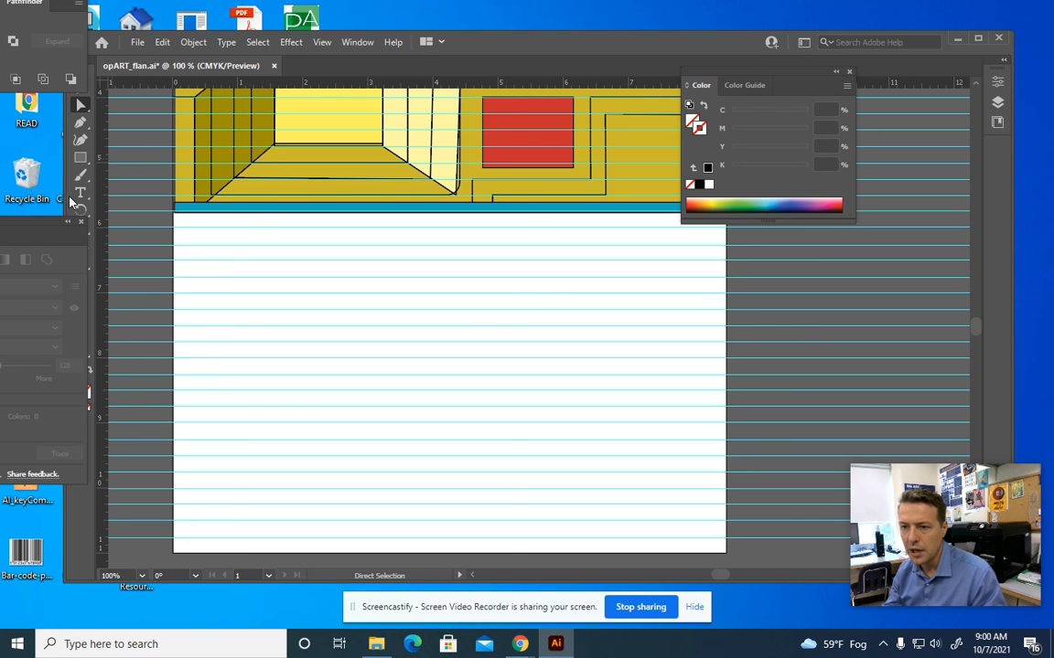
Draw a test star shape on the lower half with the Star tool
drag(64, 214, 64, 341)
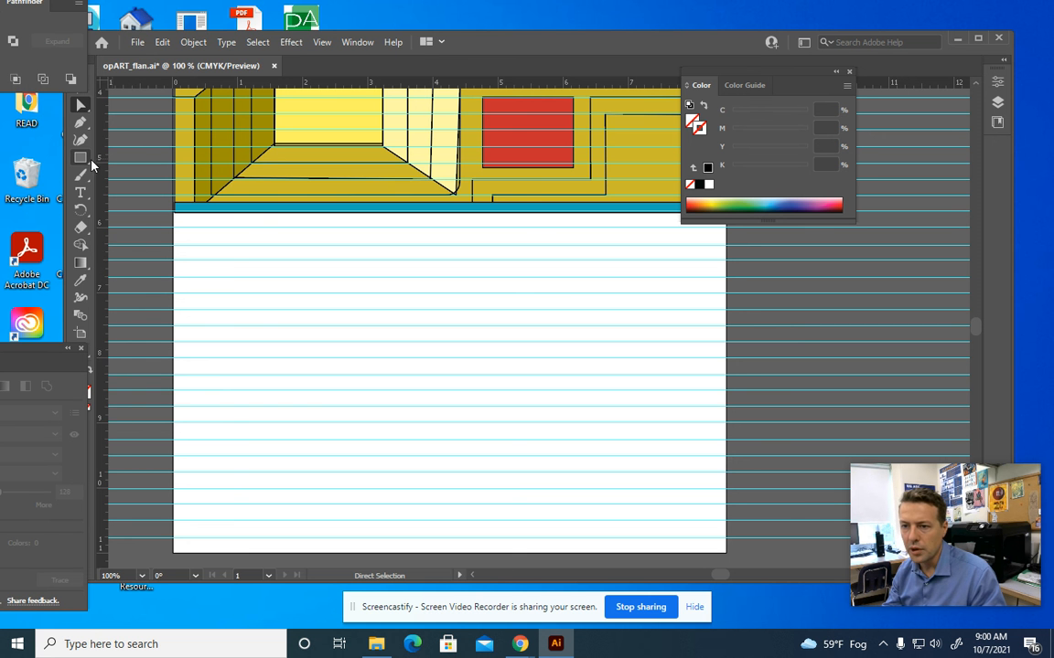
click(81, 159)
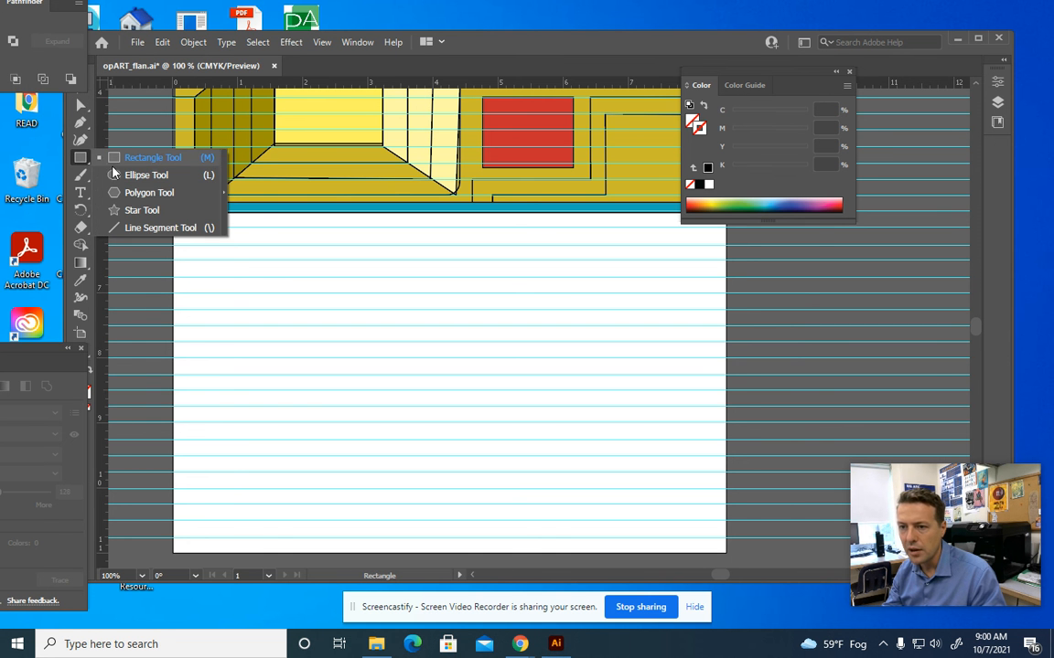
click(137, 175)
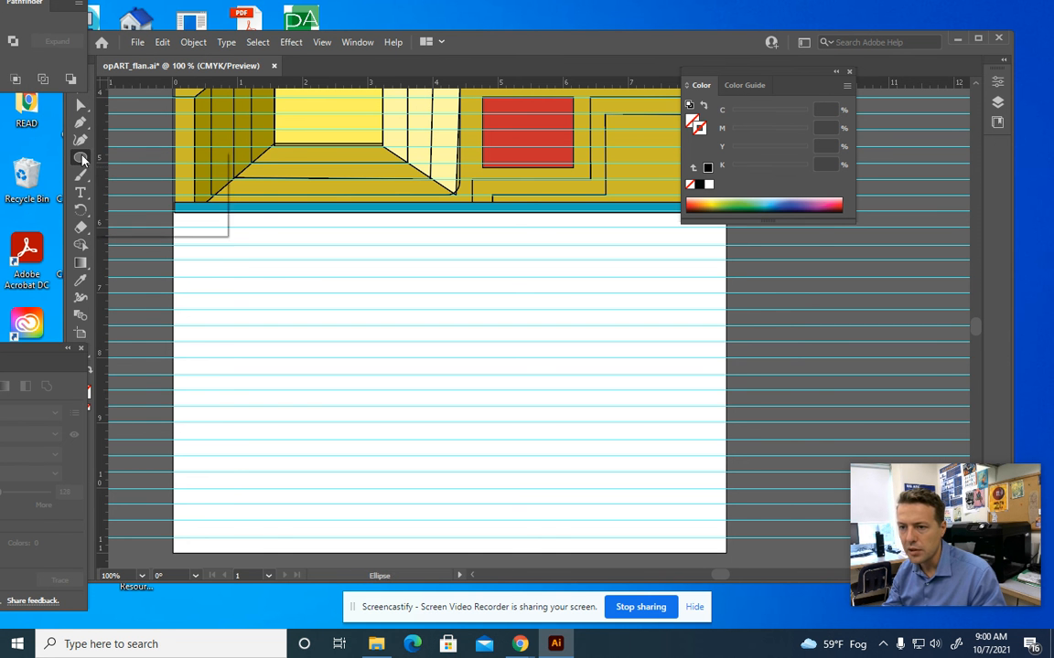
click(81, 157)
click(151, 211)
drag(254, 283, 366, 347)
Give the stars a green outline, then select and delete them
click(82, 106)
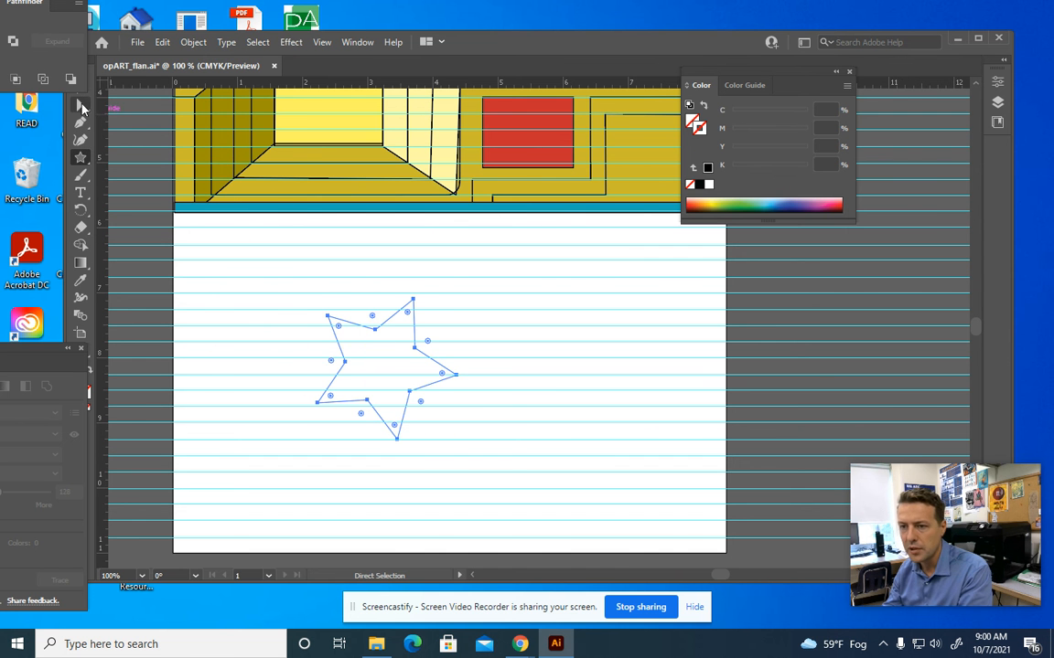
drag(431, 276, 240, 400)
click(738, 205)
drag(48, 351, 70, 492)
click(190, 414)
mouse_move(481, 321)
mouse_down()
mouse_move(216, 431)
mouse_move(241, 396)
mouse_up()
key(Delete)
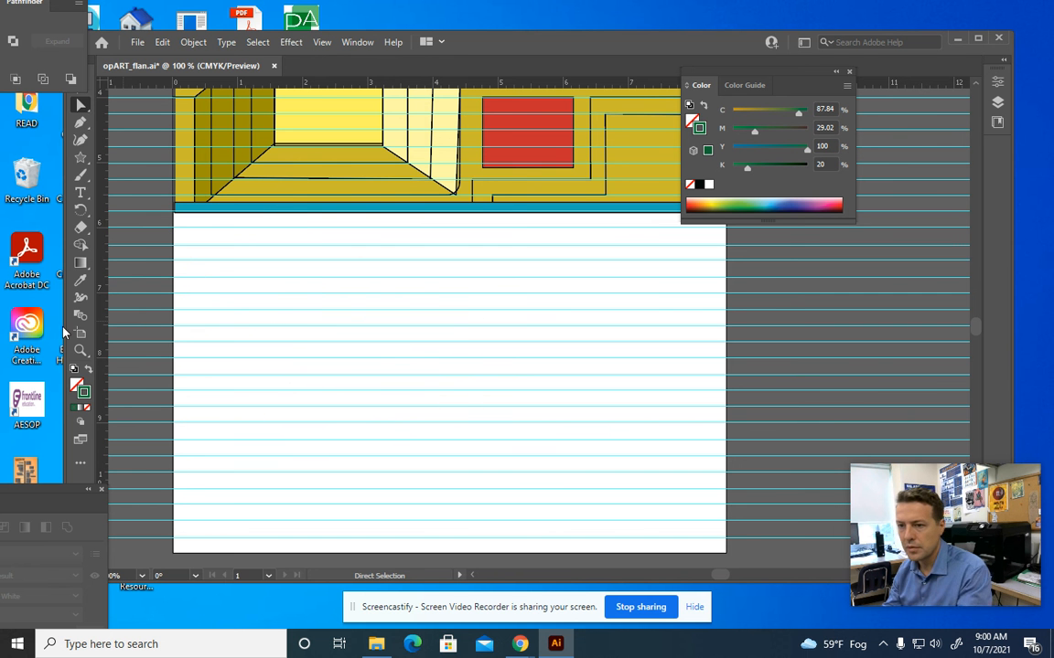
Draw three ellipses: a large one at left, a small one top centre, a larger one near the bottom
click(81, 158)
click(146, 175)
drag(212, 262, 372, 389)
drag(523, 264, 482, 316)
drag(601, 403, 415, 537)
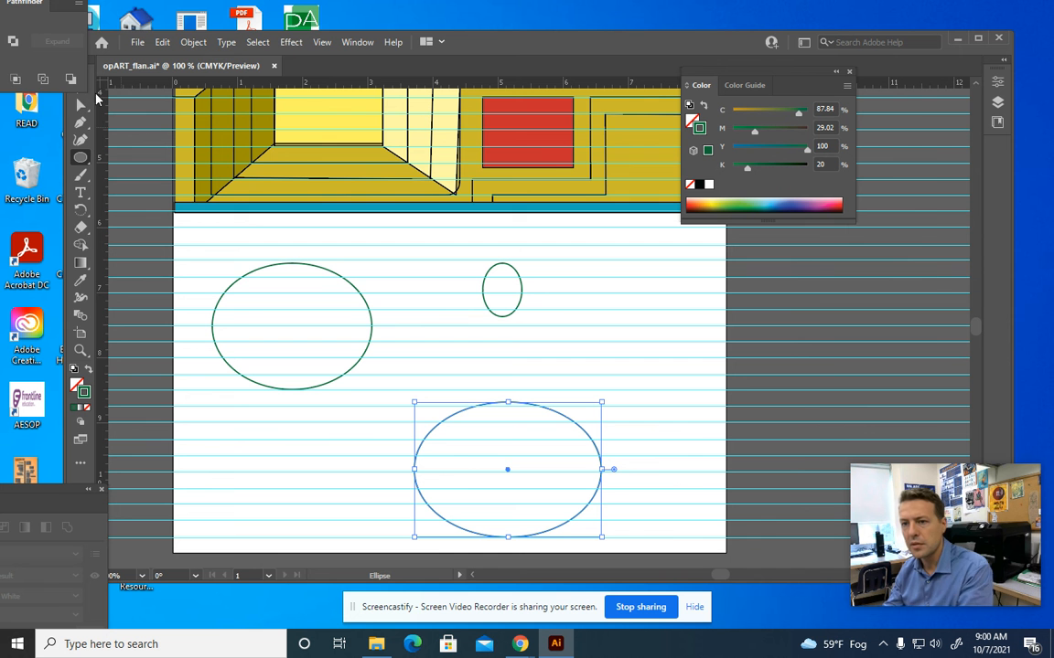
drag(41, 10, 39, 53)
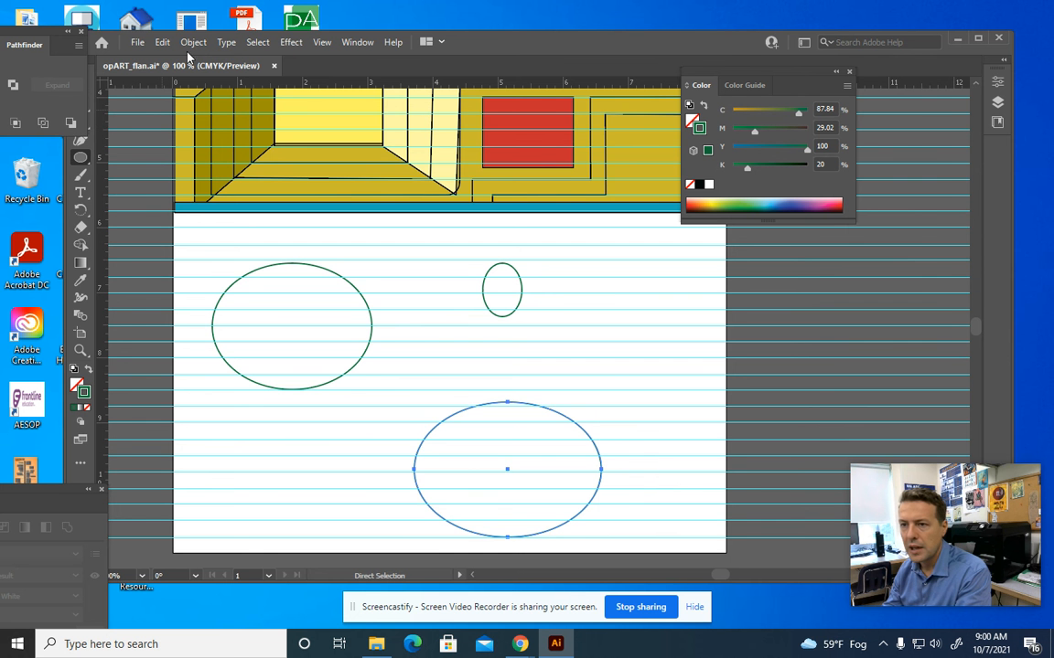
drag(440, 41, 483, 35)
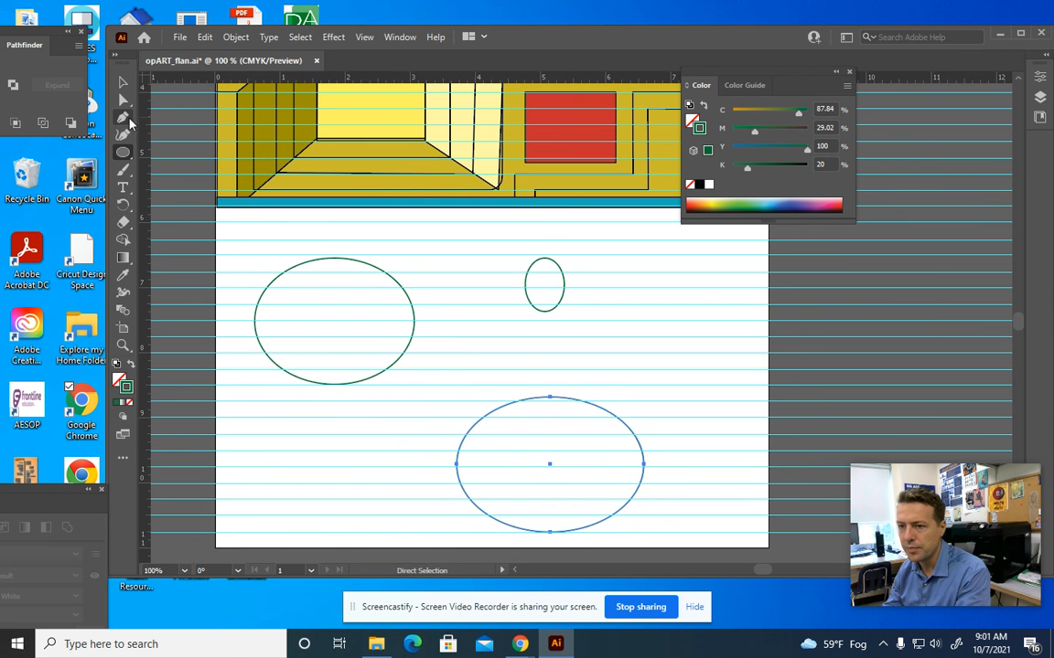
Draw two straight green lines across the artboard from the left edge to the right edge
click(217, 227)
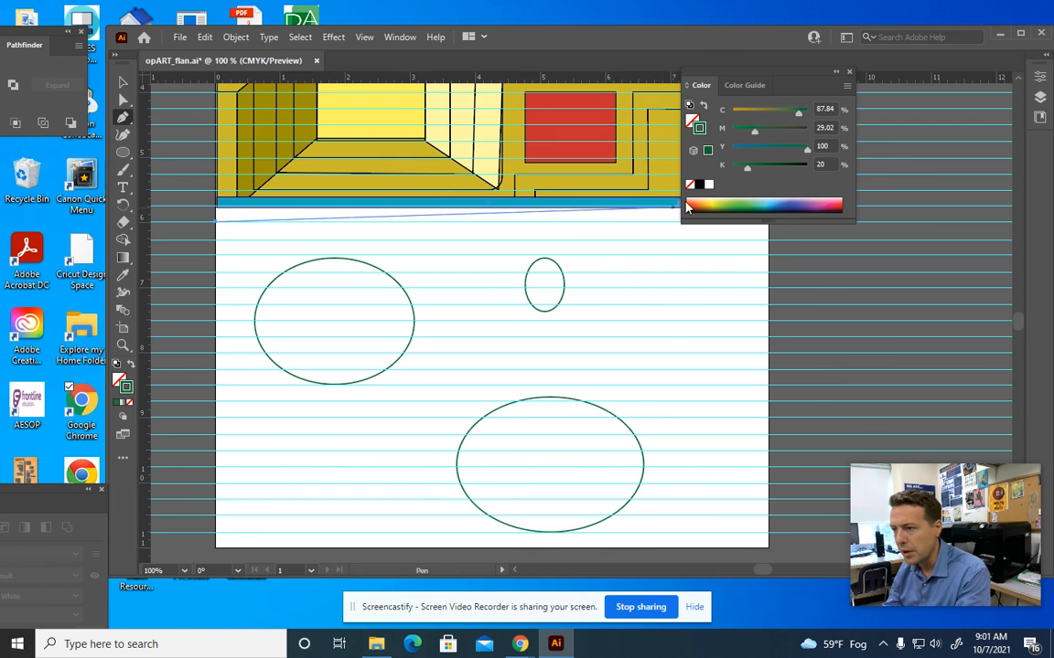
drag(808, 81, 938, 77)
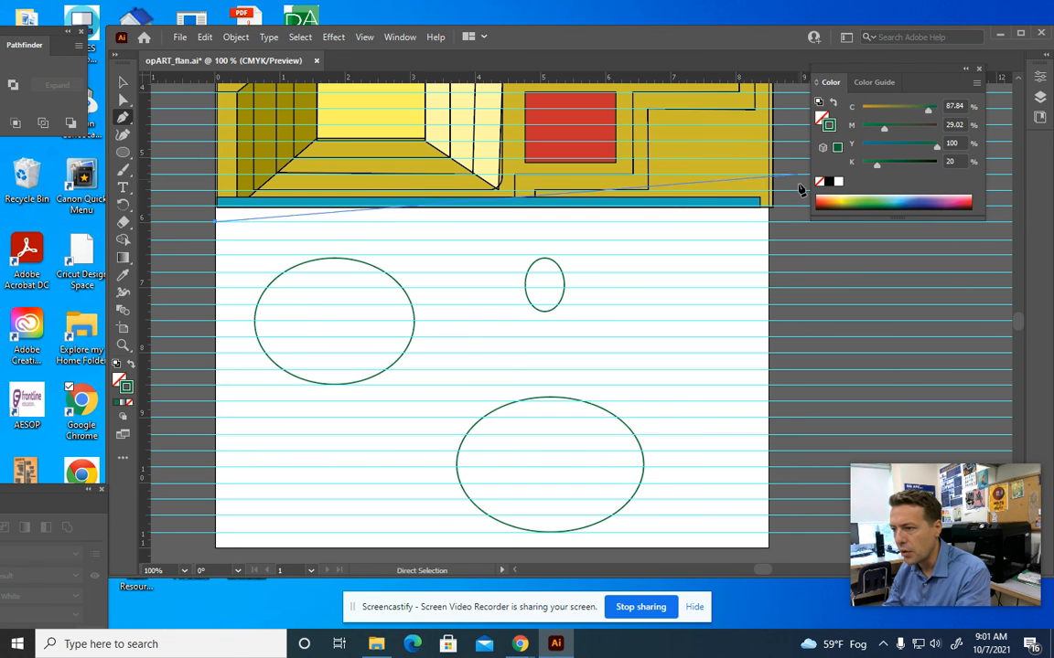
click(769, 222)
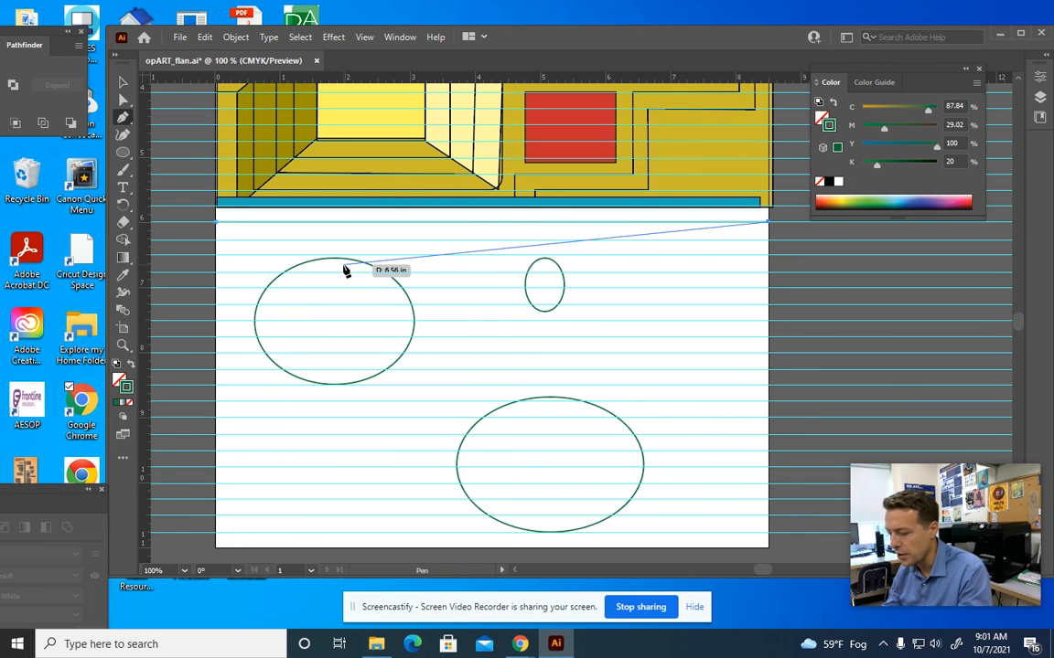
key(Escape)
click(215, 241)
click(768, 240)
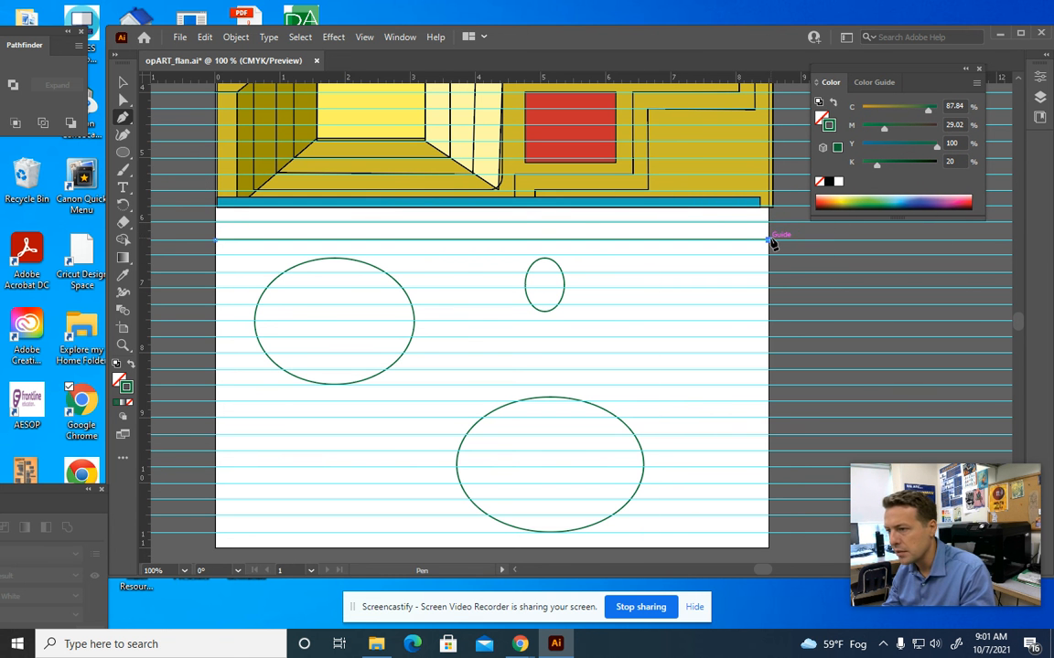
Trace a green contour line from the left edge looping around the large ellipse, then the small ellipse
click(217, 256)
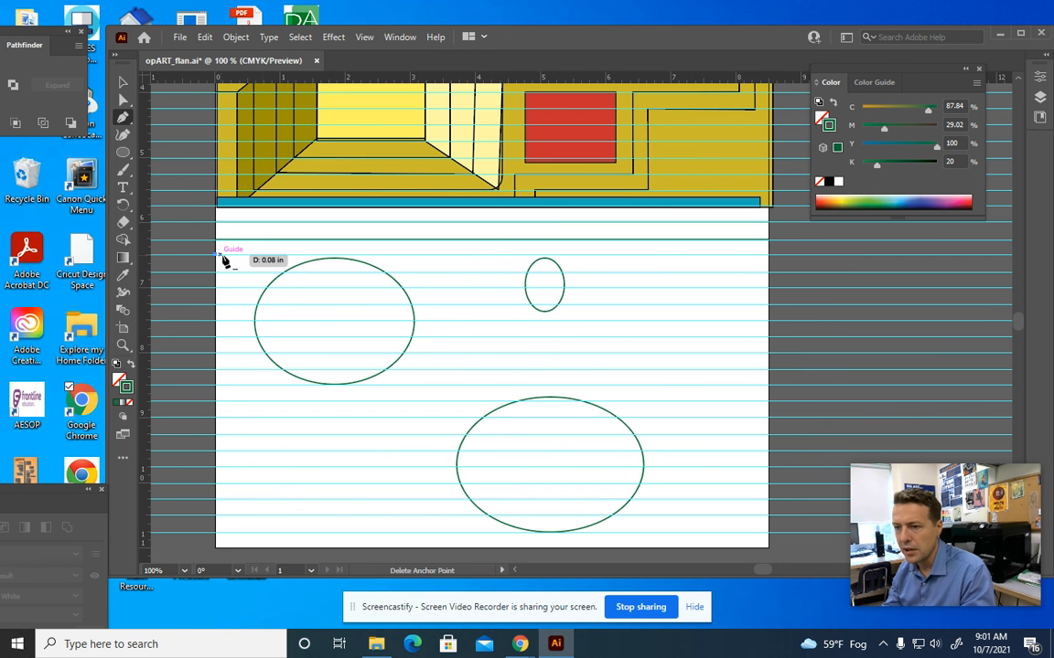
click(305, 256)
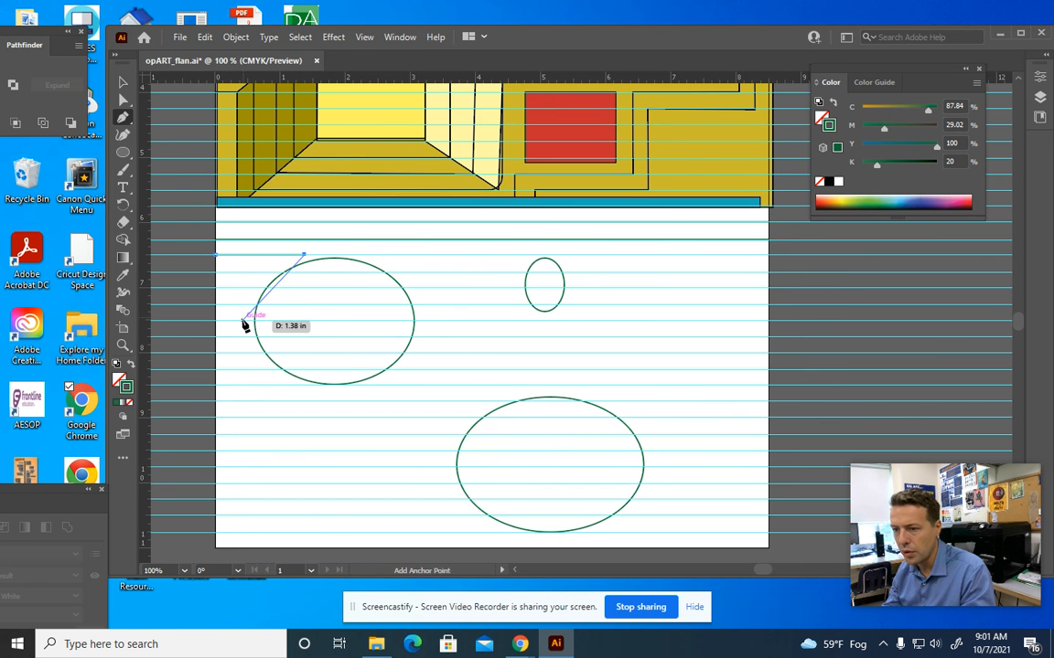
drag(242, 396, 242, 396)
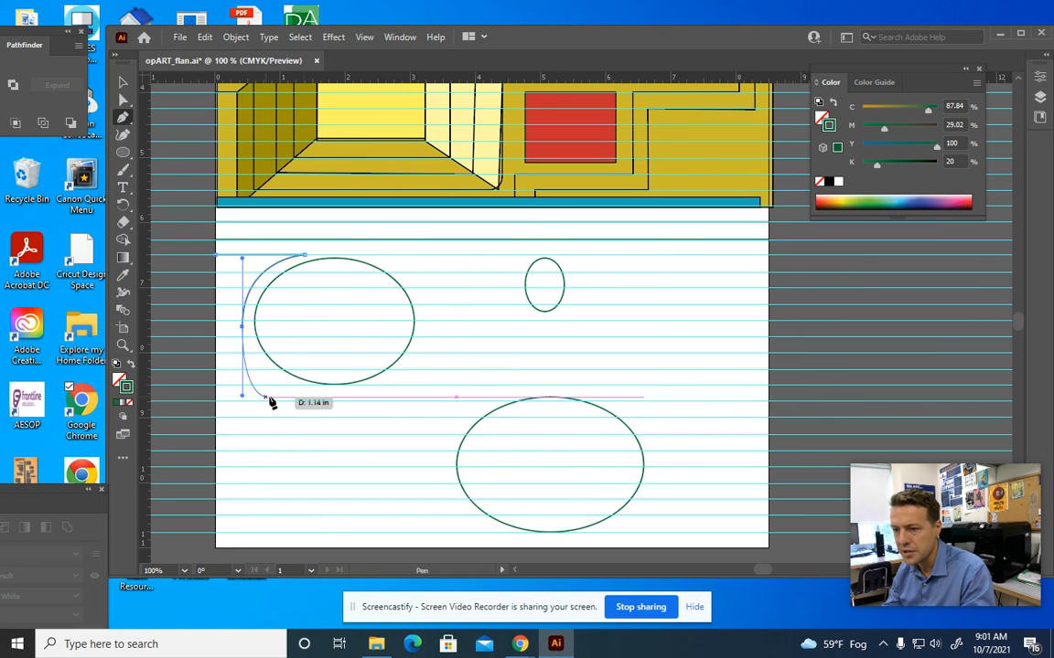
click(355, 393)
drag(355, 394, 386, 385)
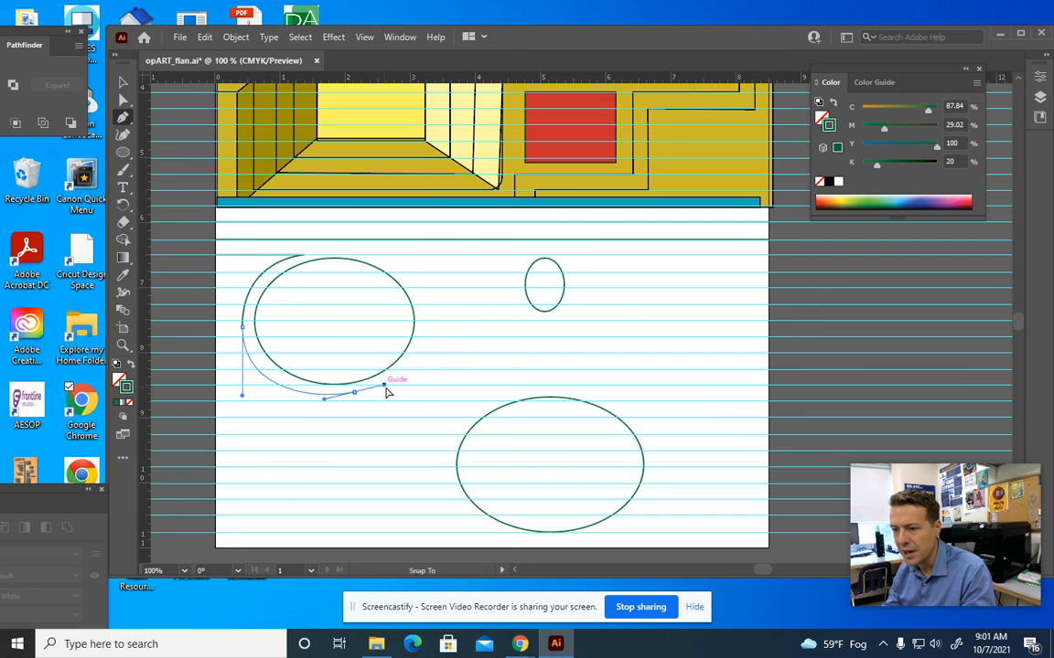
drag(425, 313, 425, 255)
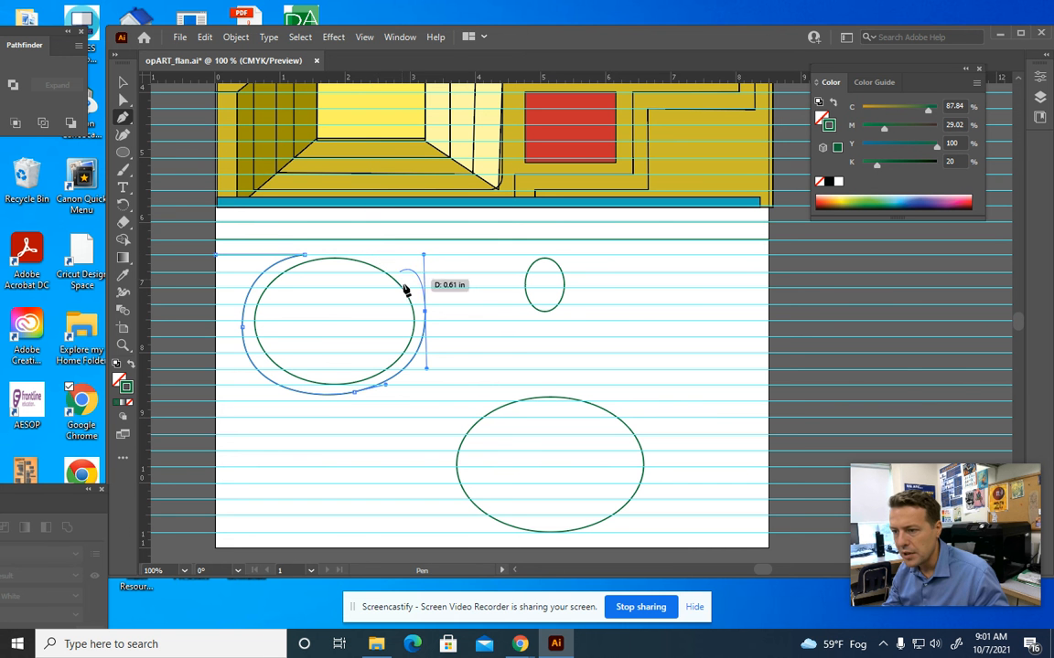
drag(426, 314, 371, 254)
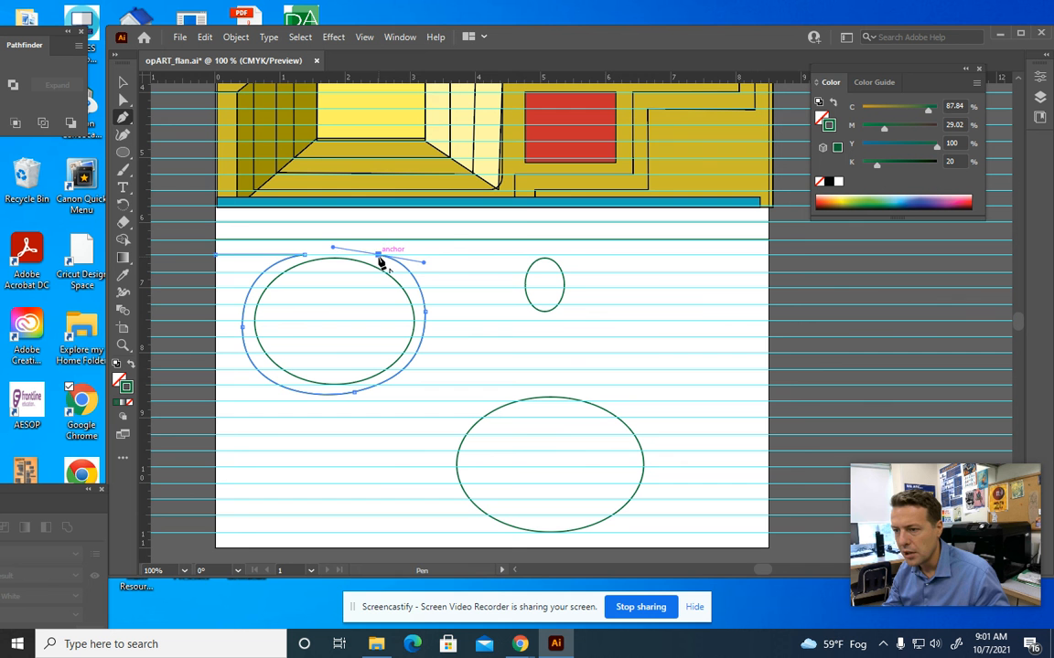
click(526, 254)
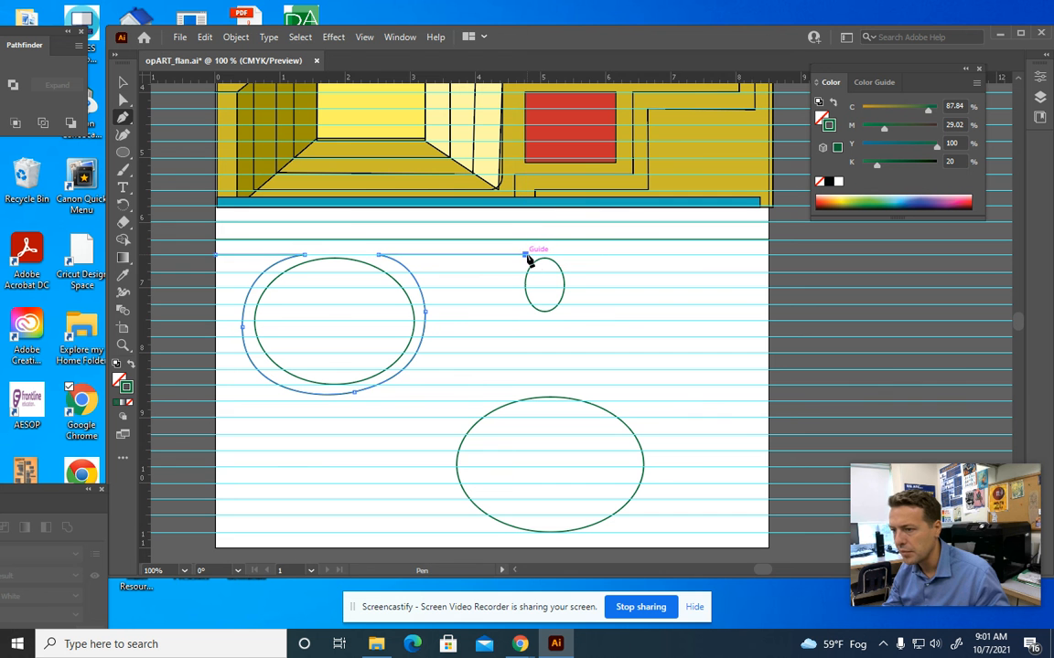
click(519, 305)
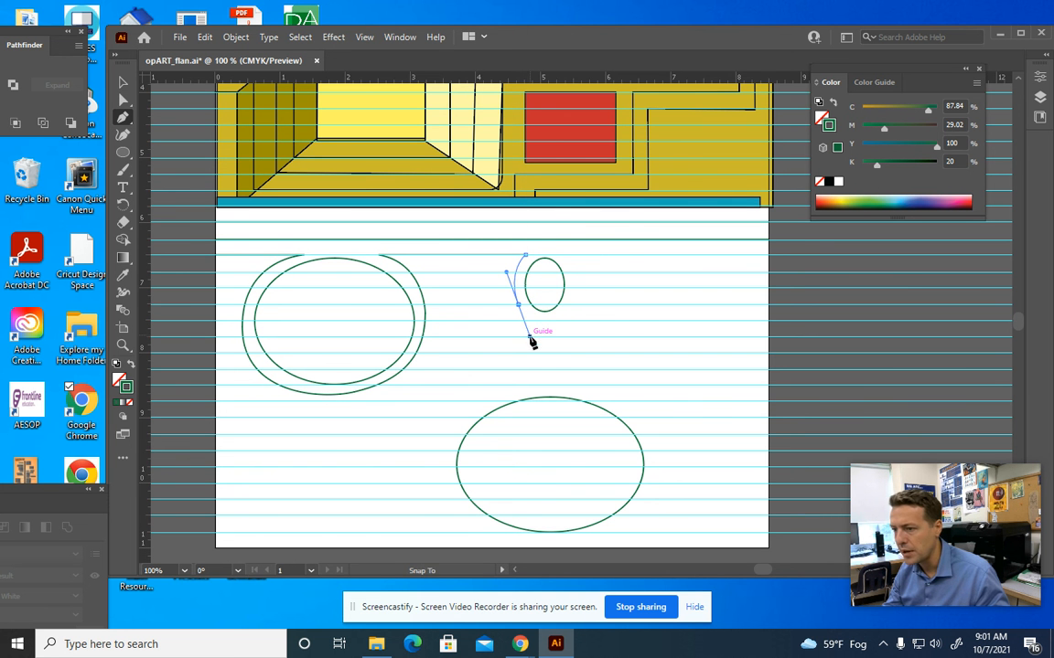
click(575, 298)
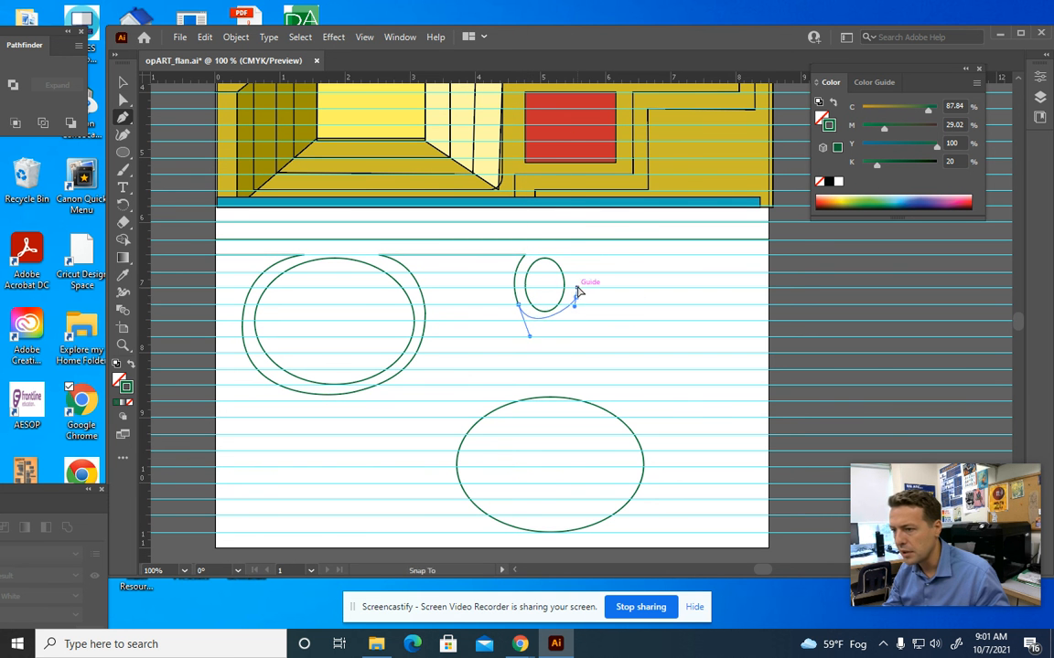
click(563, 254)
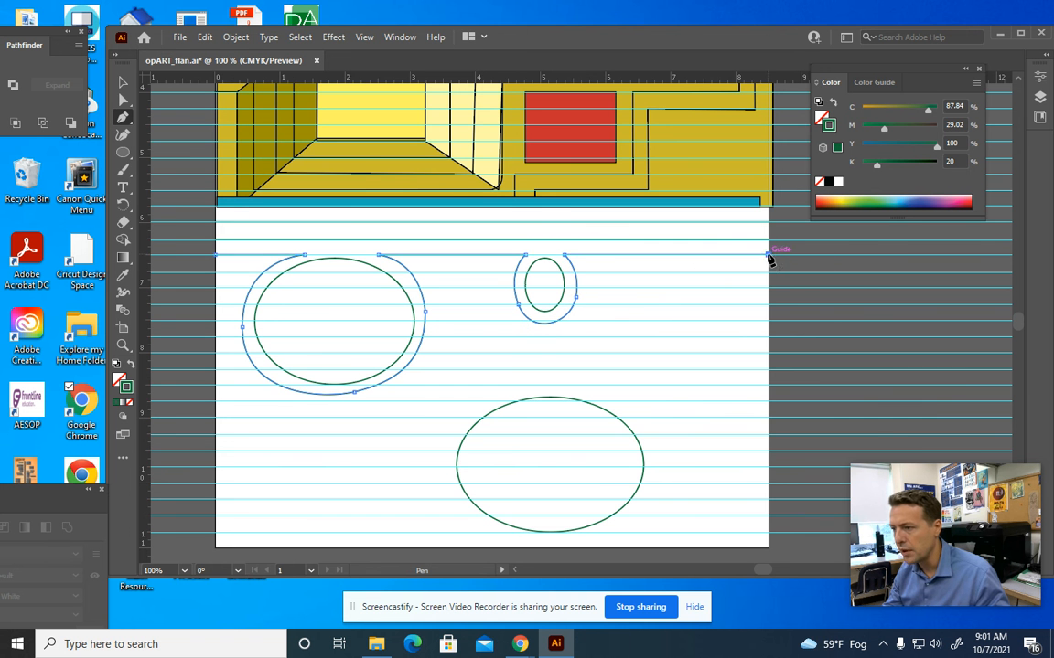
Draw a wider contour from the left edge, curving under the large ellipse and then the small ellipse
click(218, 272)
drag(237, 362, 256, 413)
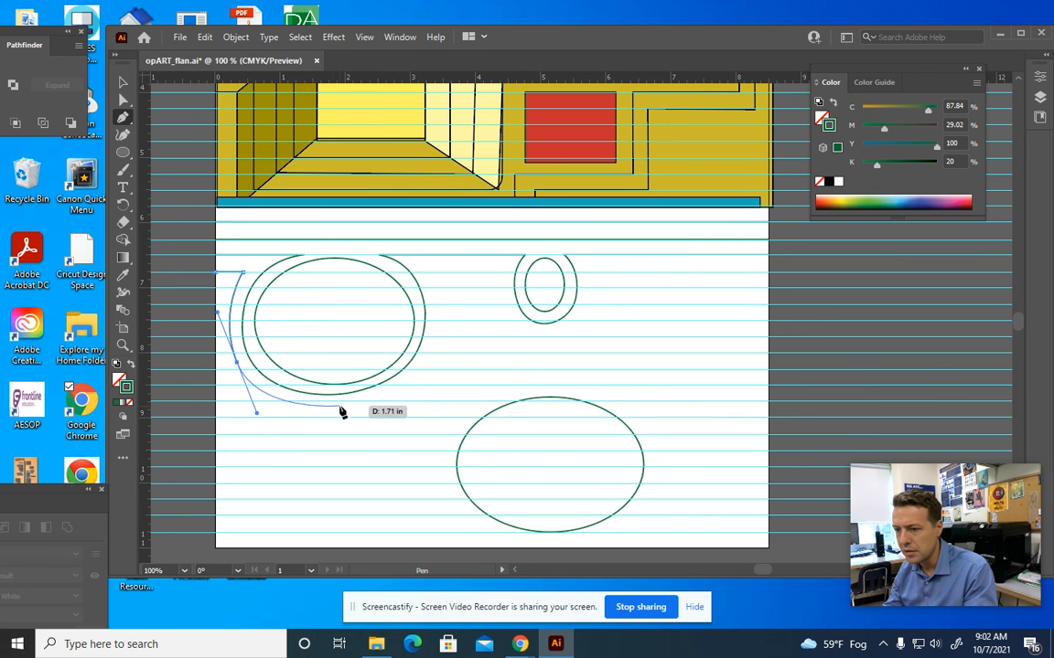
drag(395, 400, 405, 397)
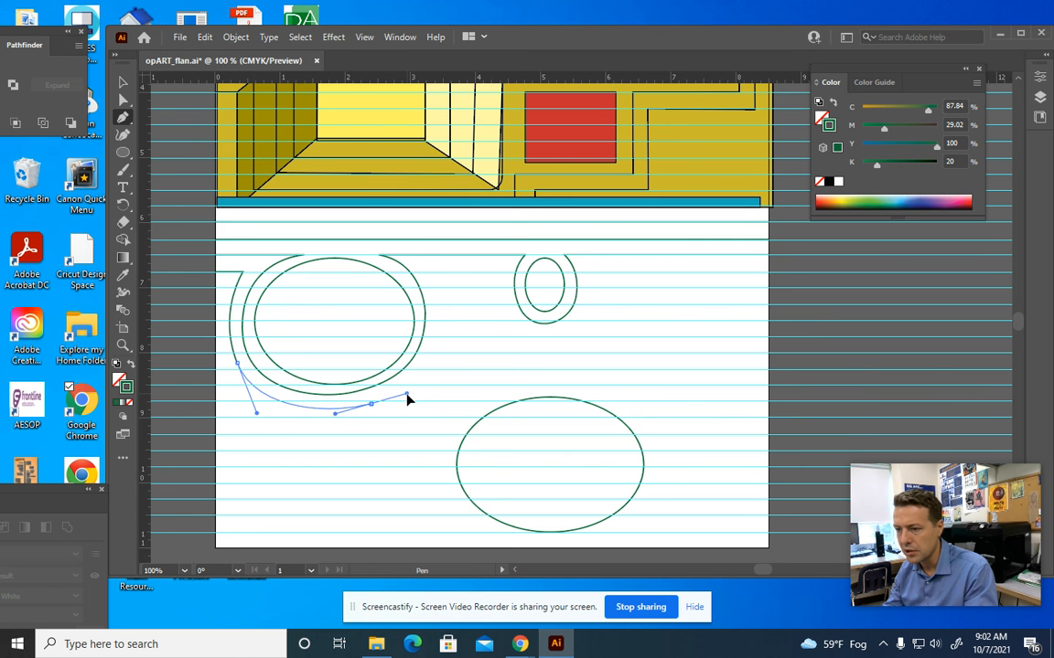
drag(439, 301, 428, 240)
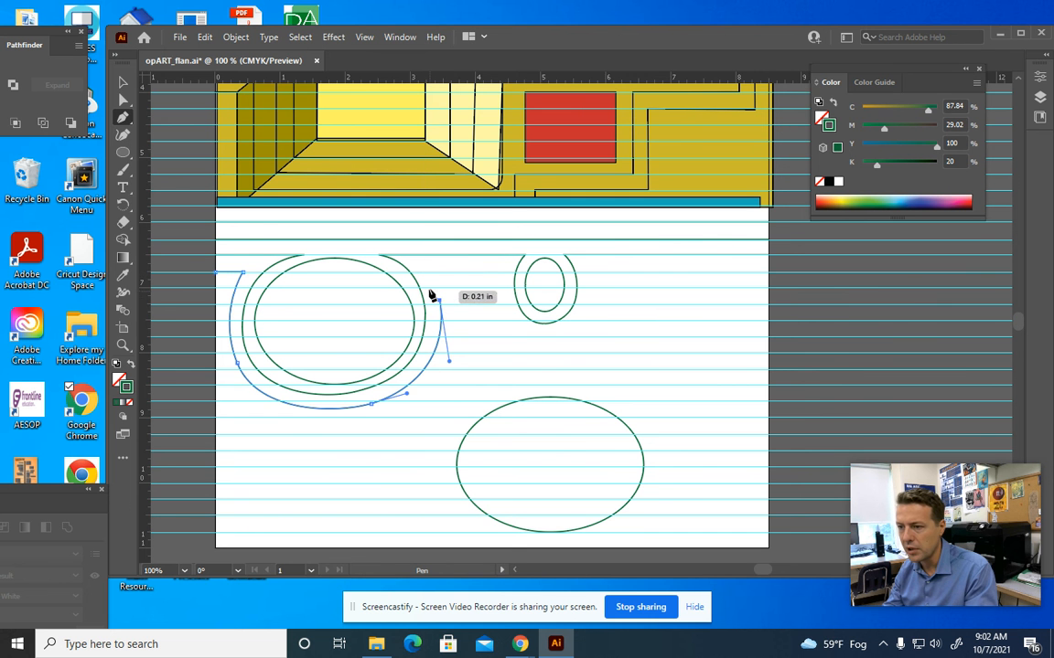
drag(430, 273, 426, 270)
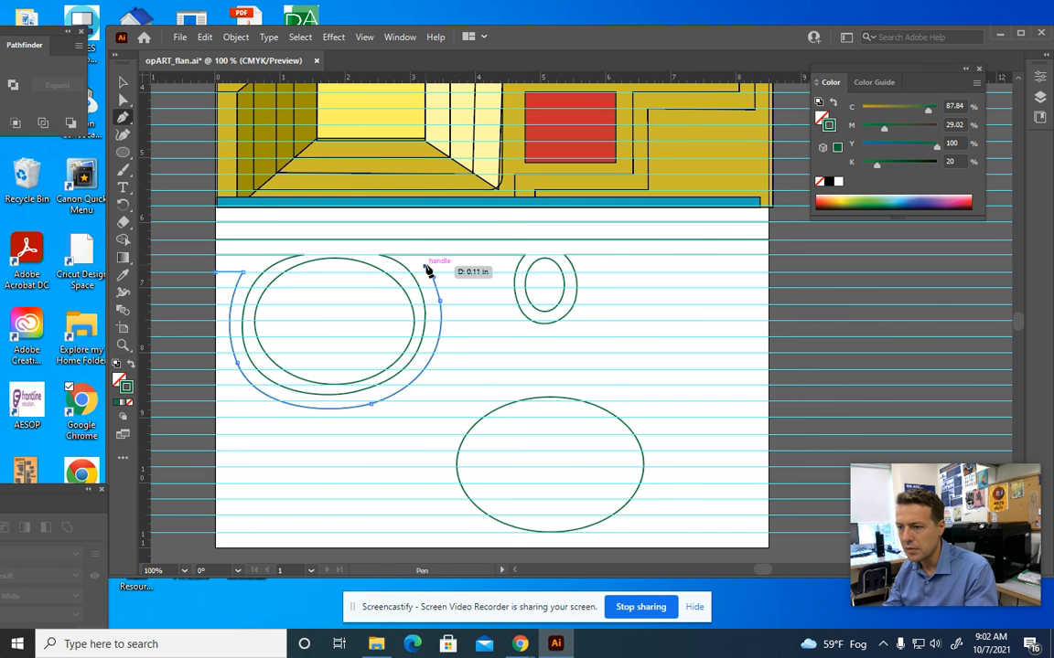
click(501, 272)
drag(538, 339, 582, 346)
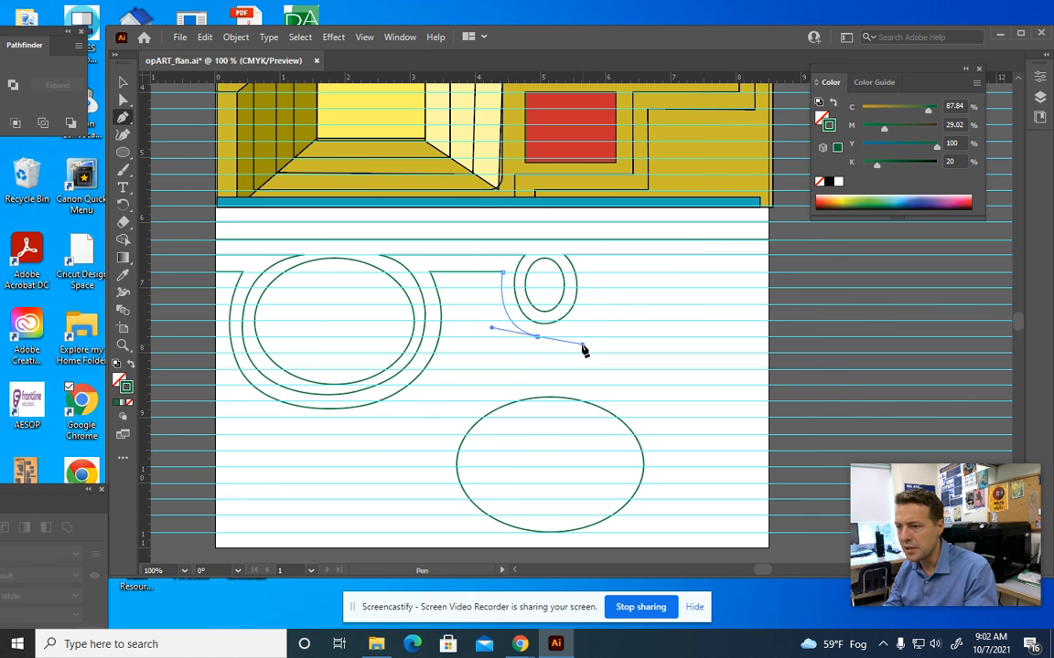
drag(587, 272, 574, 239)
click(589, 275)
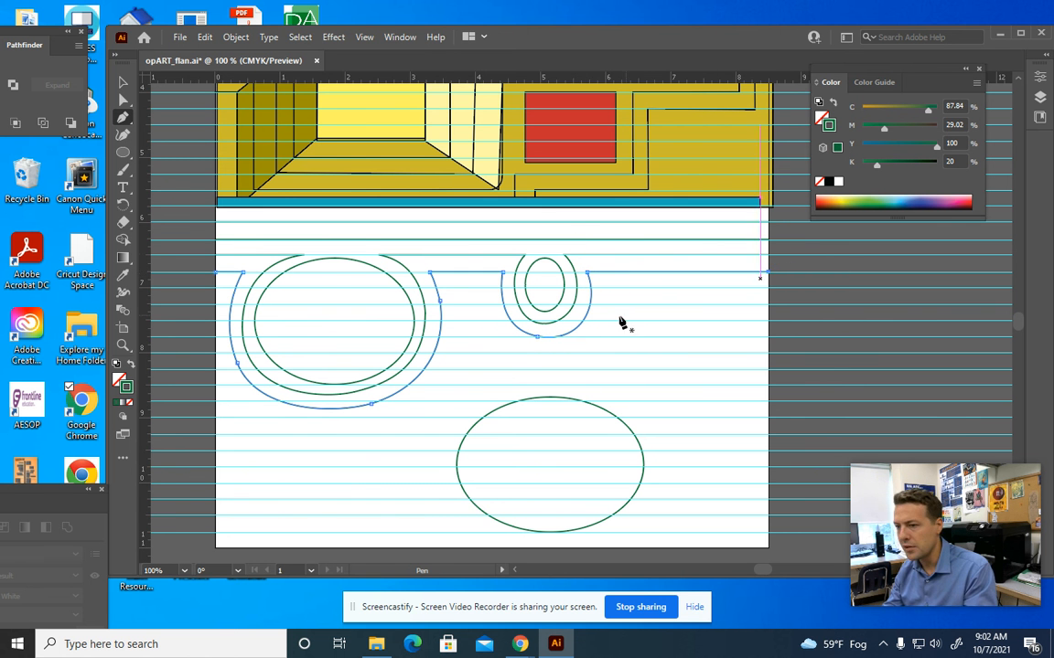
Draw a third, wider contour curving beneath both ellipses, with a flat stretch between them, ending at the right edge
click(215, 337)
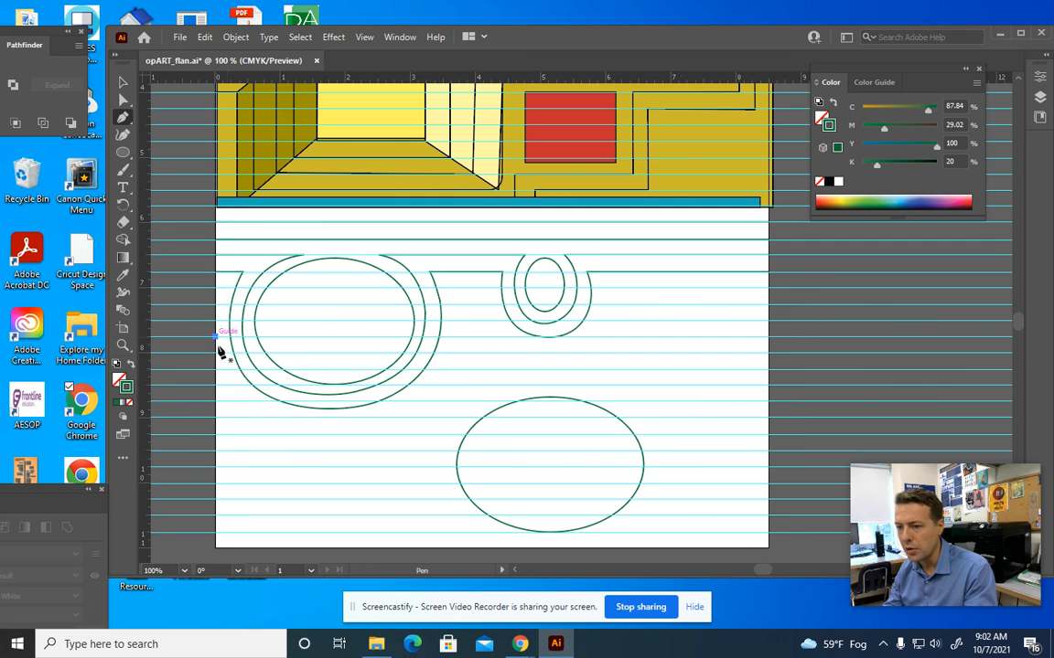
drag(311, 422, 411, 429)
drag(449, 351, 461, 308)
click(449, 286)
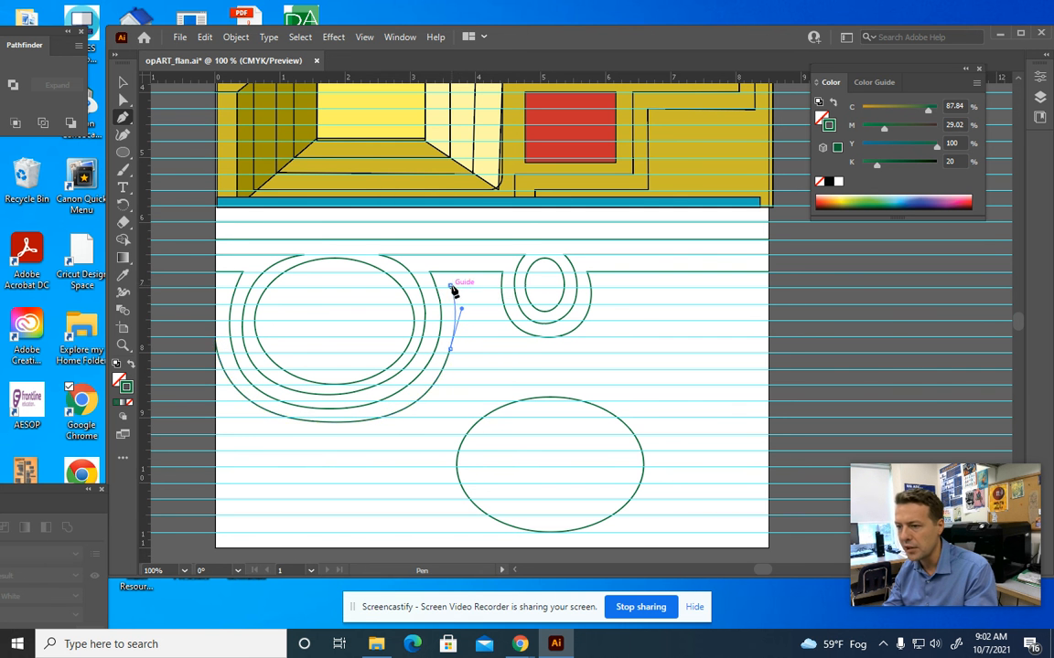
click(489, 286)
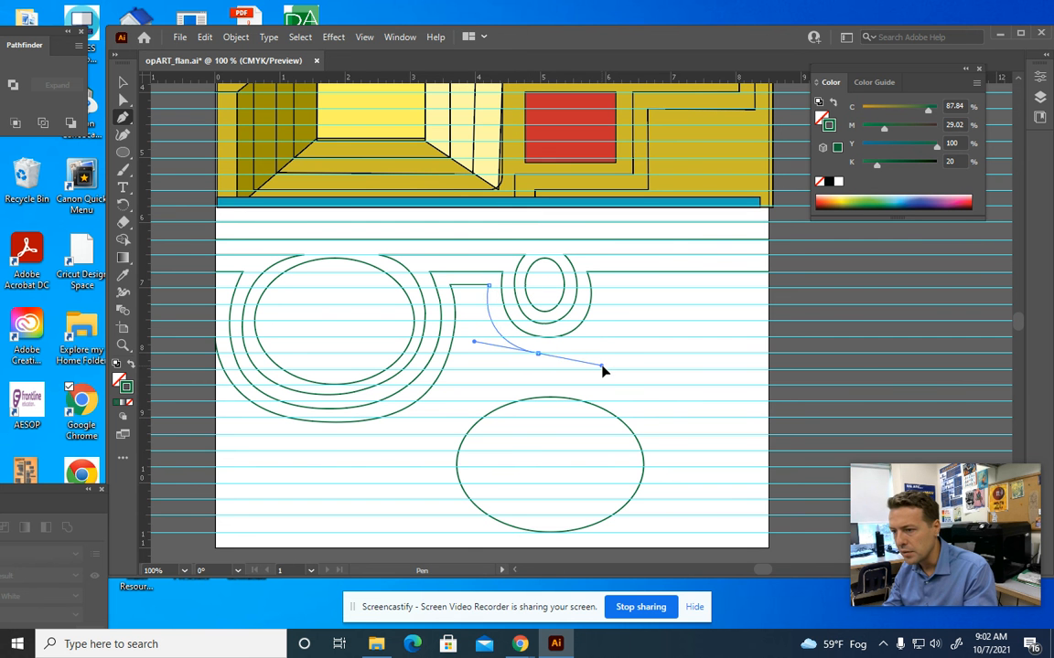
drag(603, 369, 602, 366)
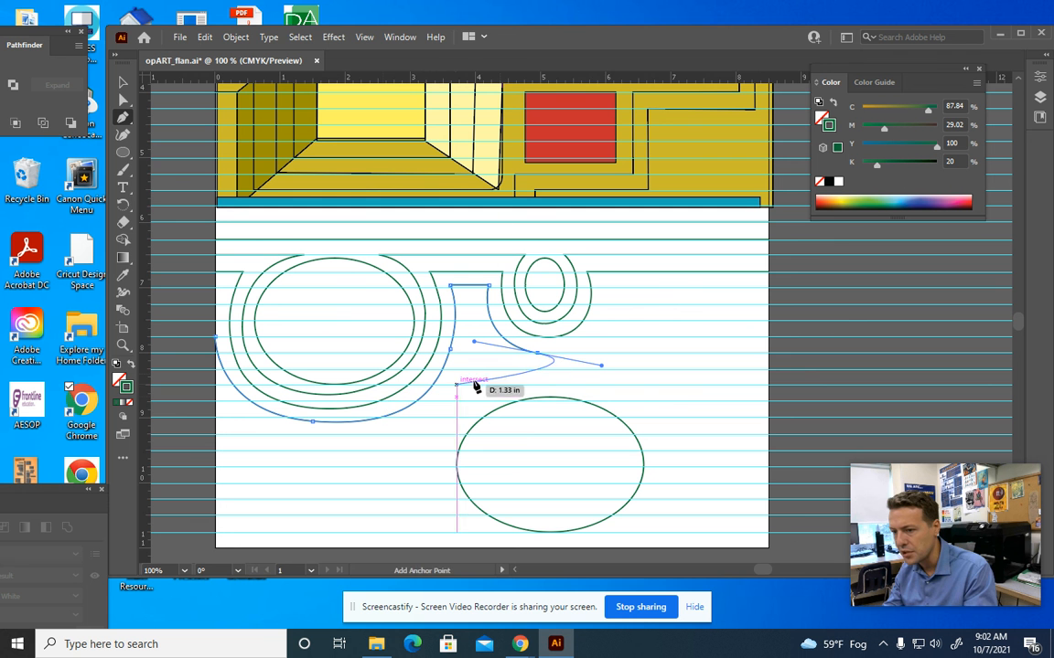
click(604, 288)
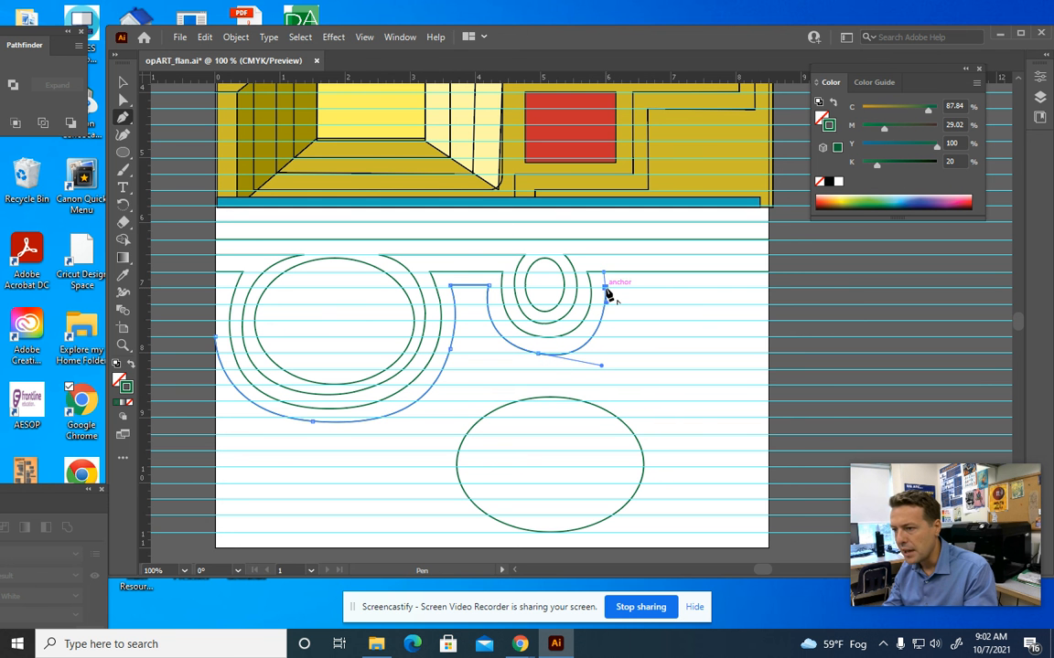
click(768, 287)
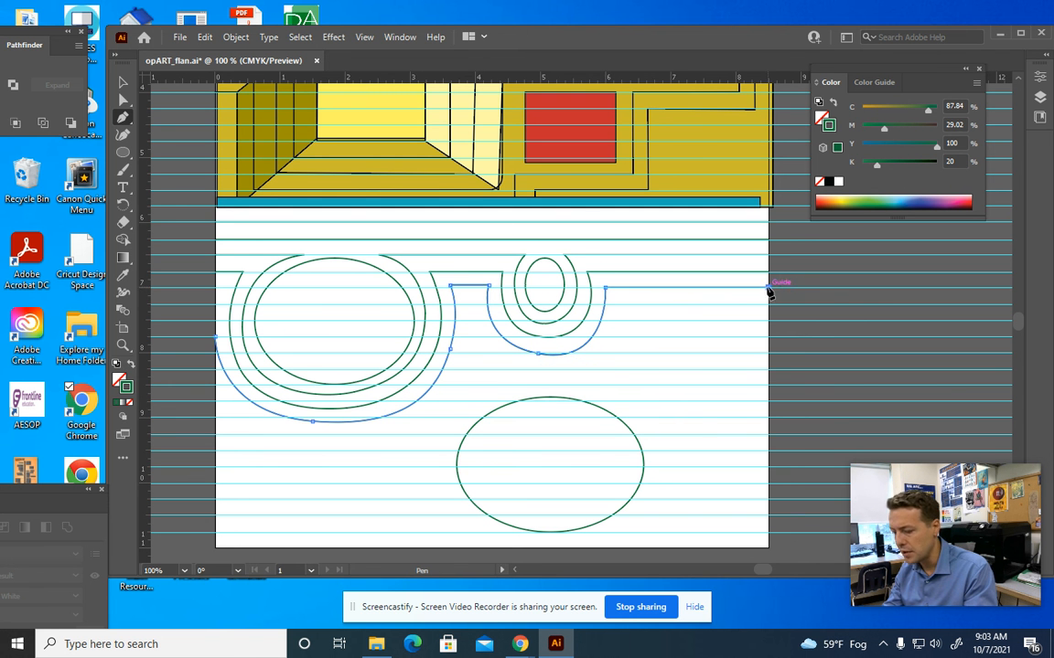
Draw the widest contour under both ellipses with sharp corner anchors, running straight to the right edge
click(215, 385)
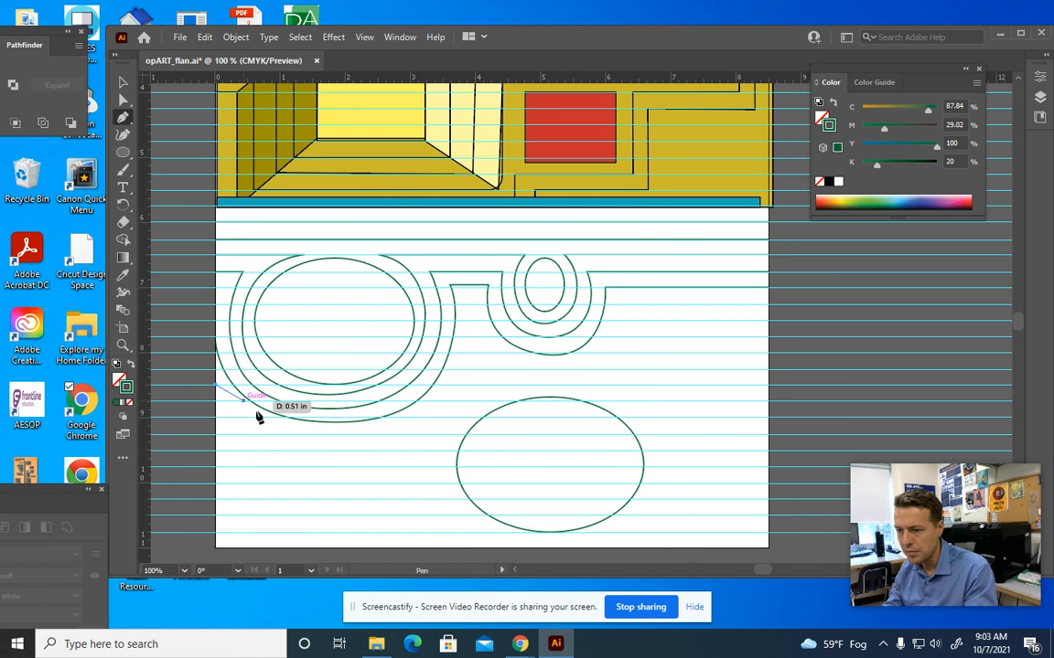
drag(342, 436, 438, 434)
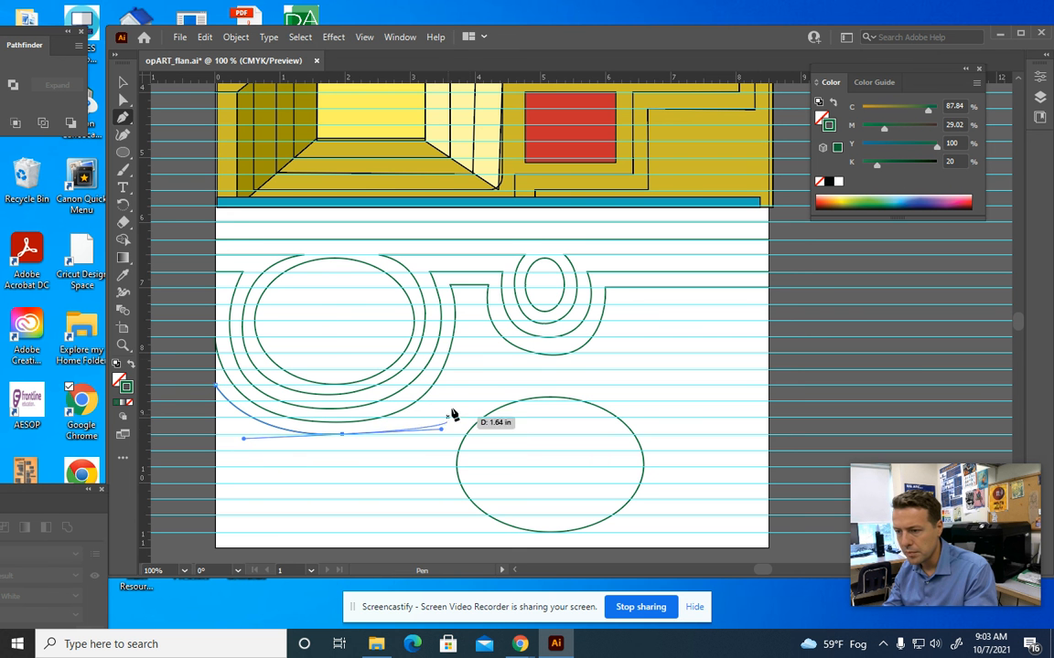
drag(463, 337, 468, 296)
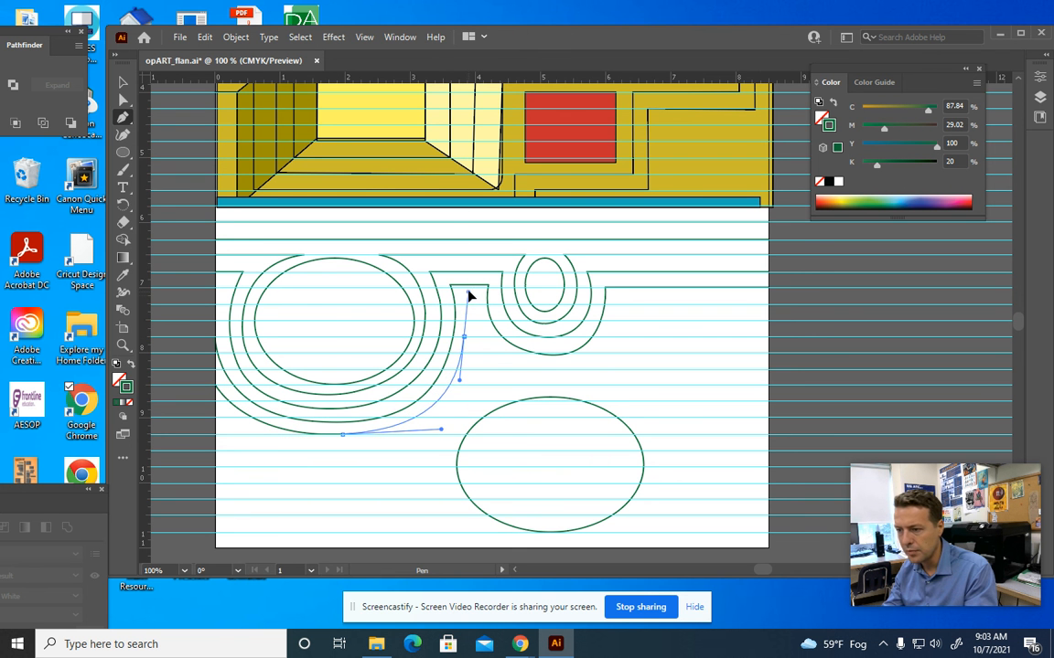
click(464, 337)
drag(464, 338, 471, 308)
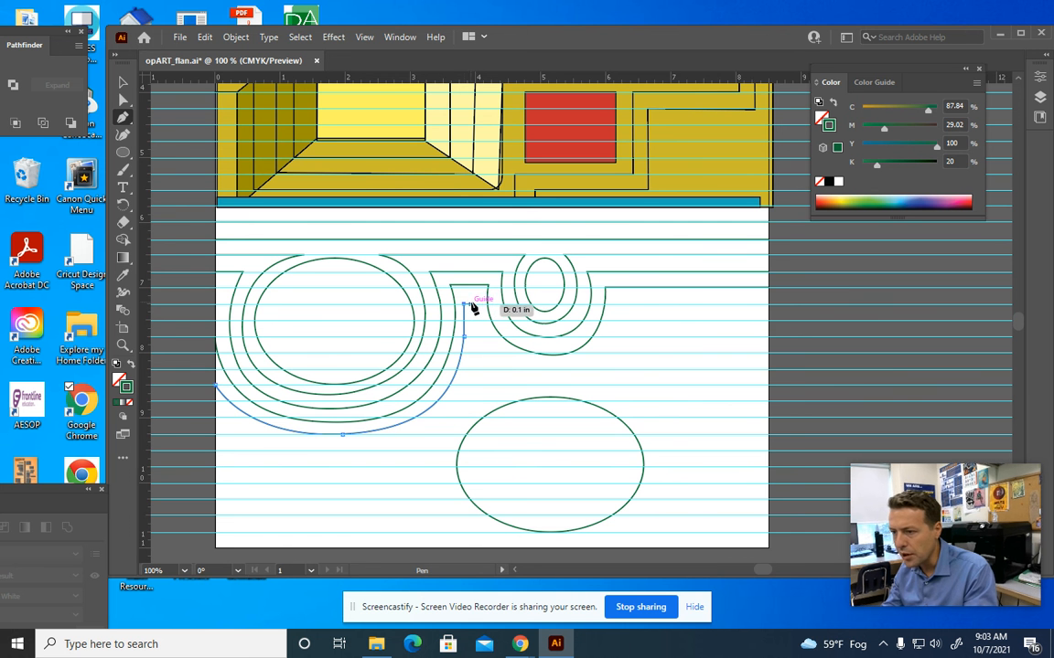
drag(555, 370, 631, 370)
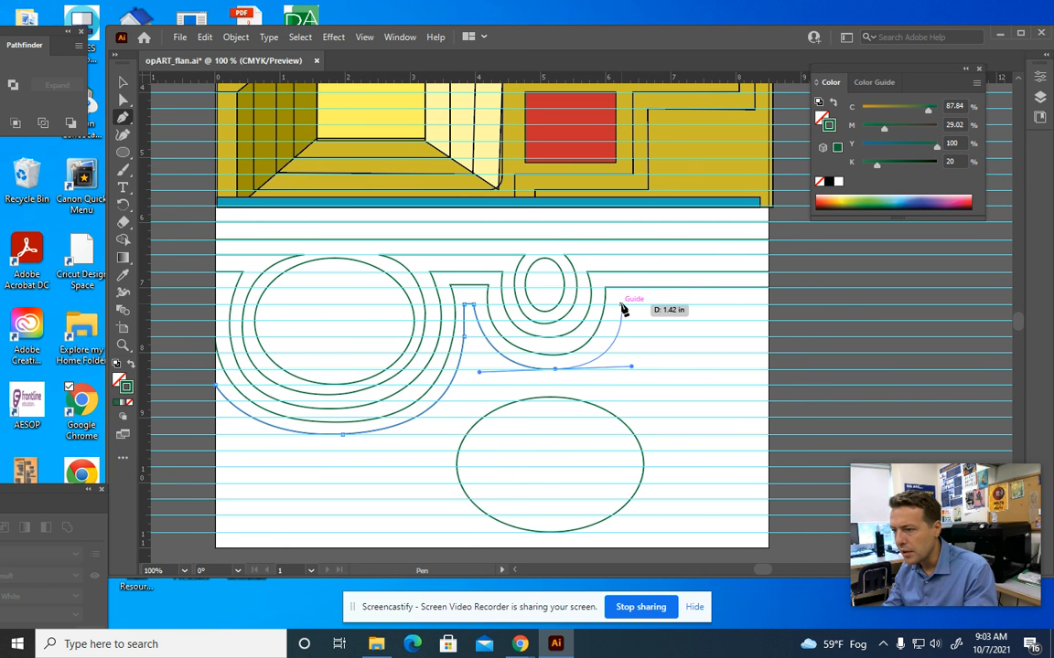
click(556, 369)
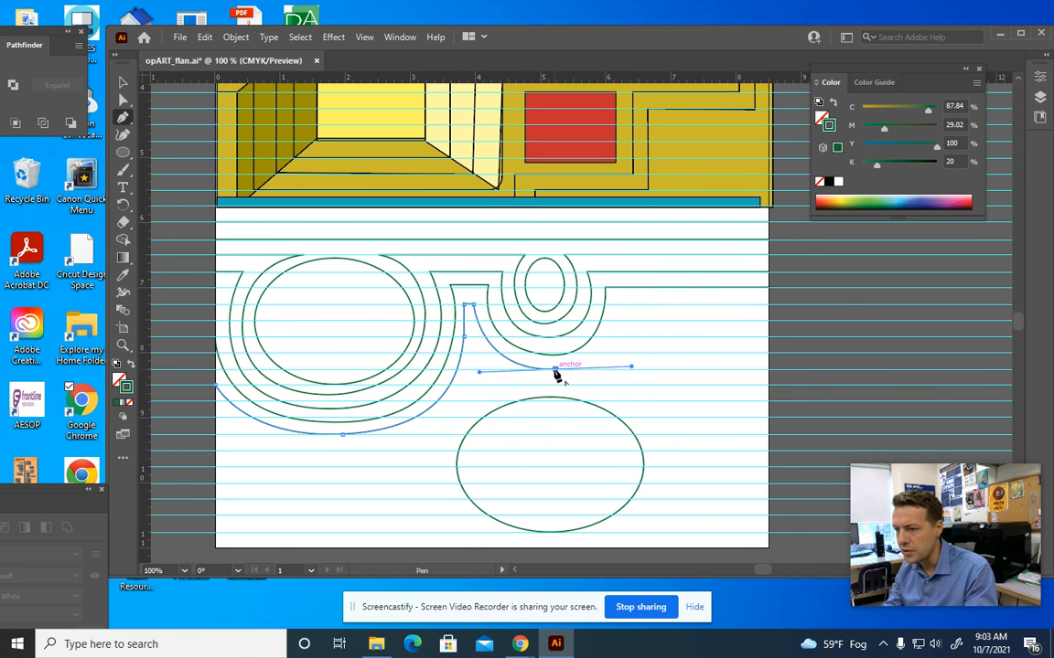
drag(622, 305, 627, 235)
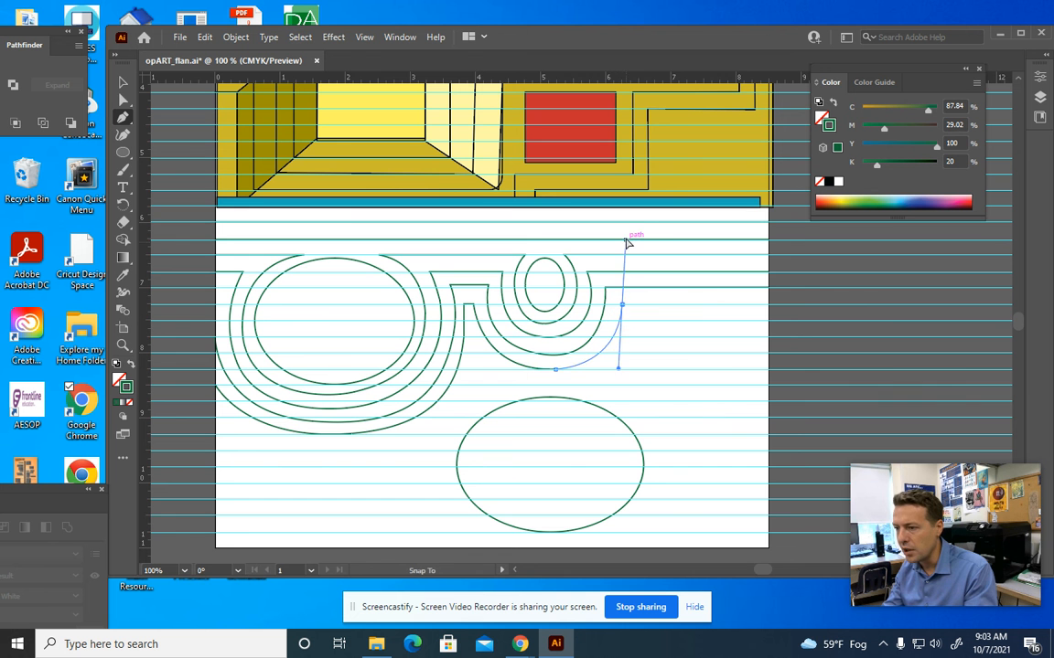
click(623, 306)
click(768, 305)
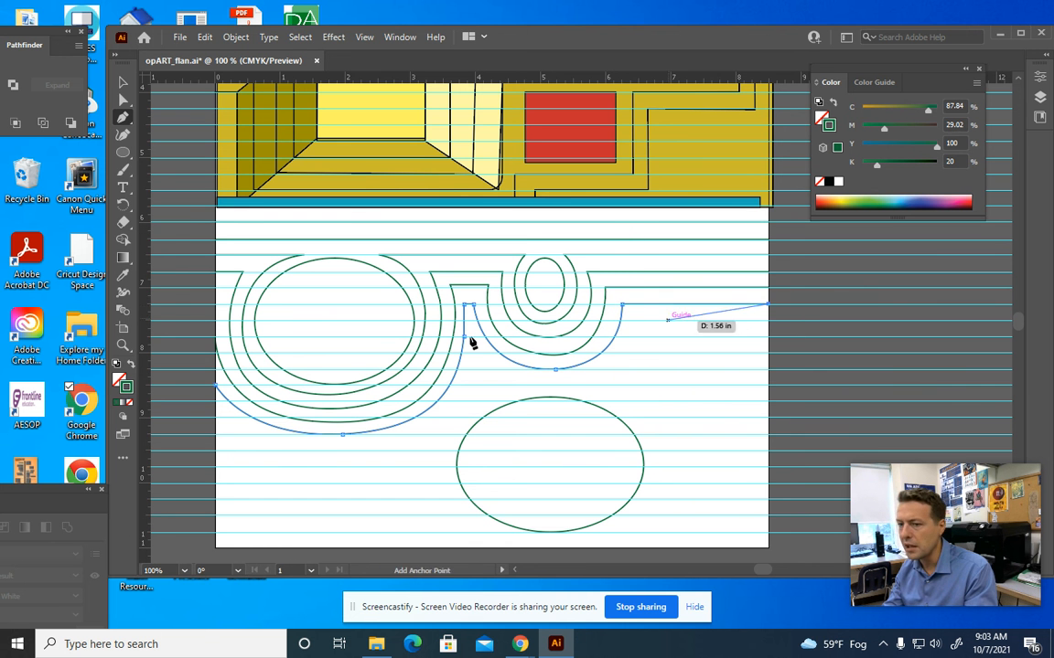
click(123, 83)
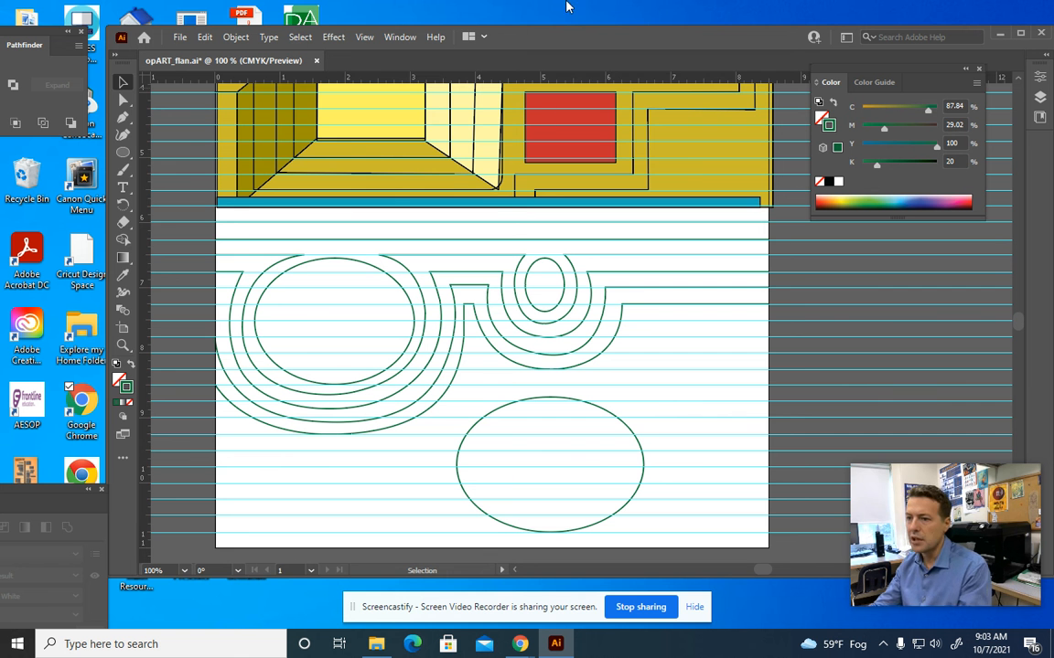
Zoom out to show the whole artboard and bring up Save for Web (Legacy) with a GIF preview
key(a)
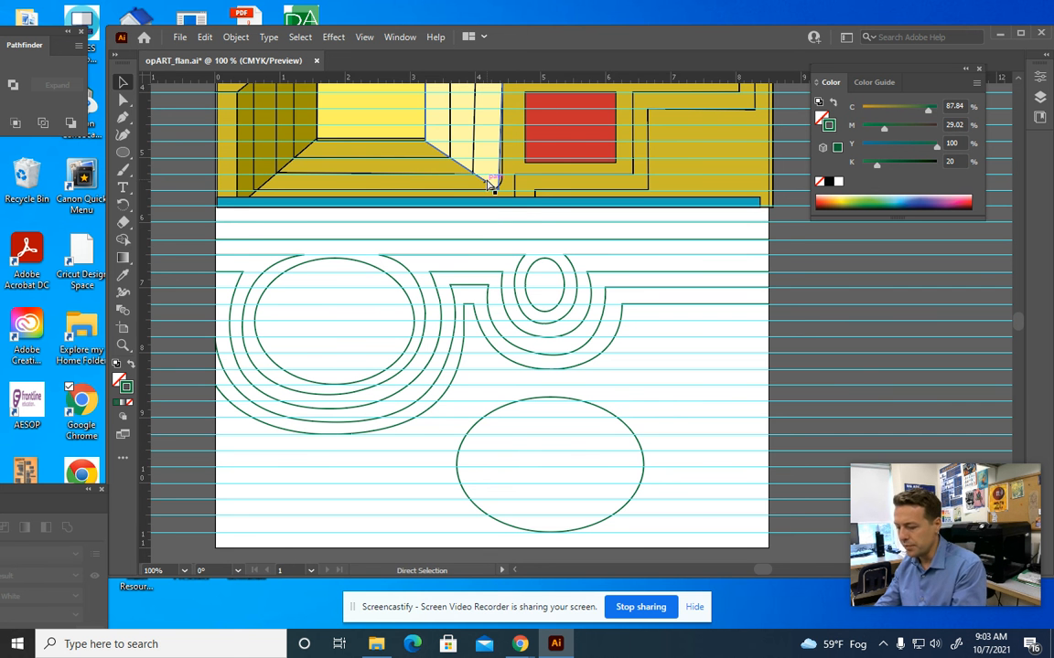
key(ctrl+minus)
key(space)
drag(501, 185, 489, 318)
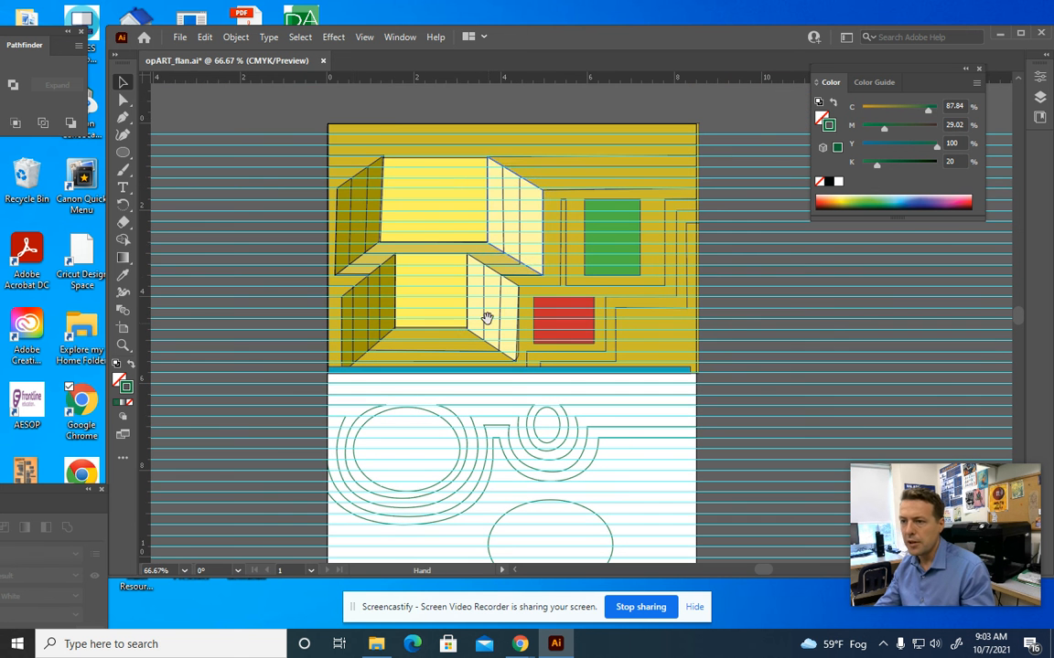
click(179, 37)
mouse_move(274, 321)
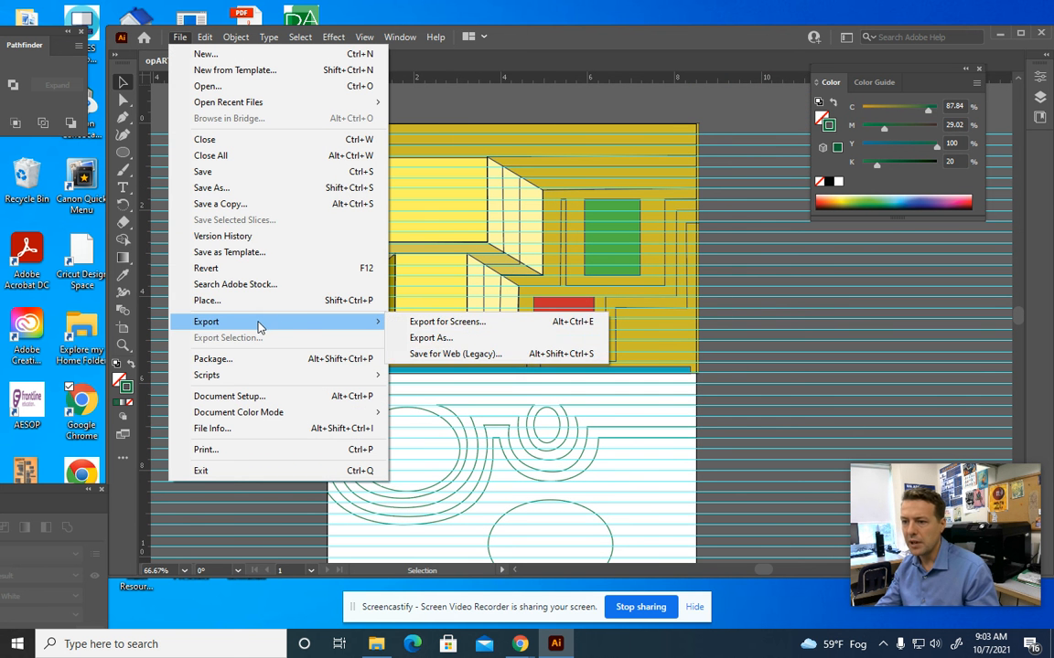
click(454, 355)
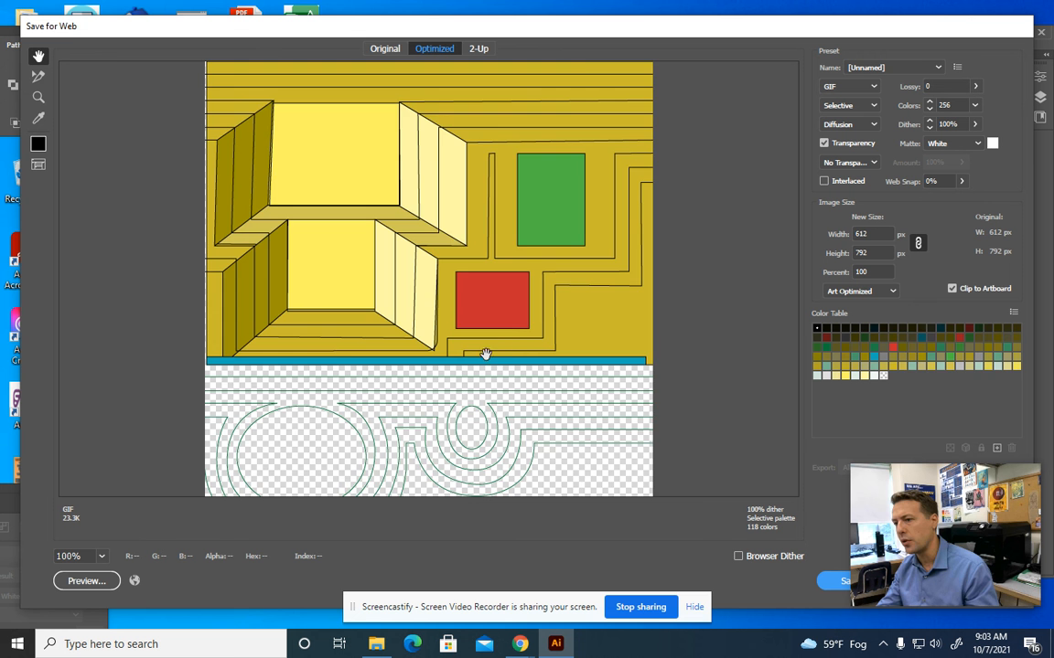
Save the optimized GIF as opART_flan_oct.7 in the STU THRU DIG folder
drag(520, 366, 598, 122)
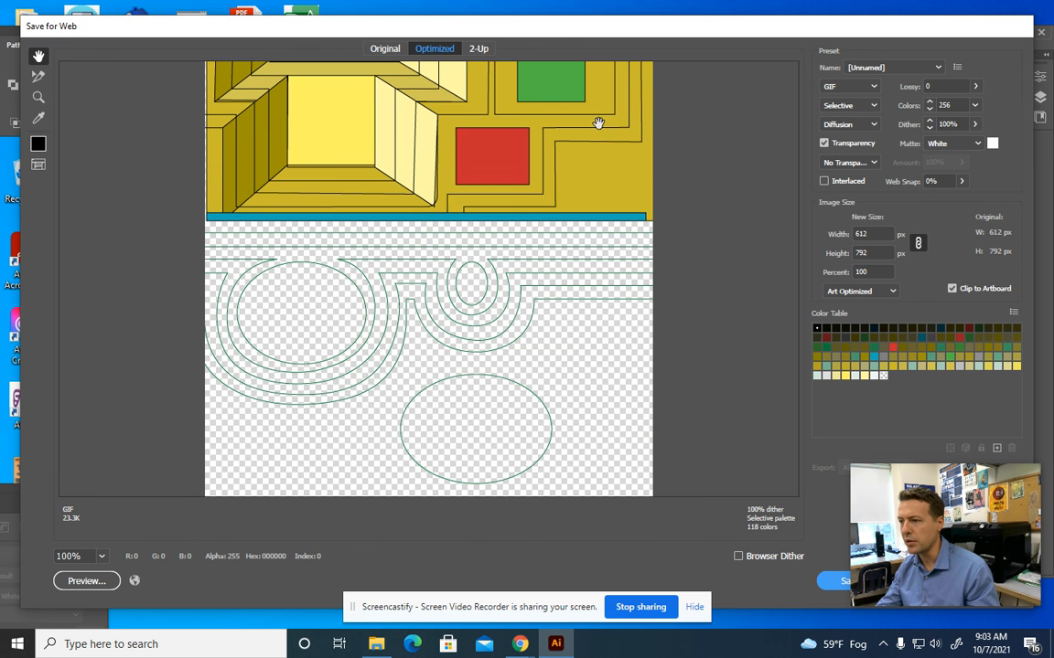
click(834, 583)
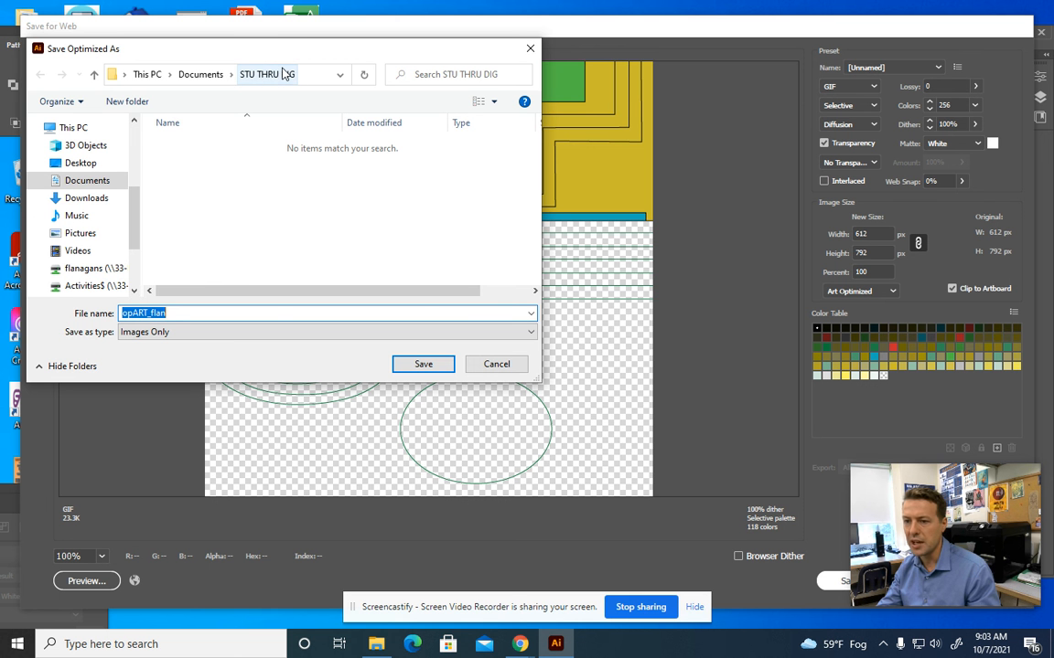
click(267, 314)
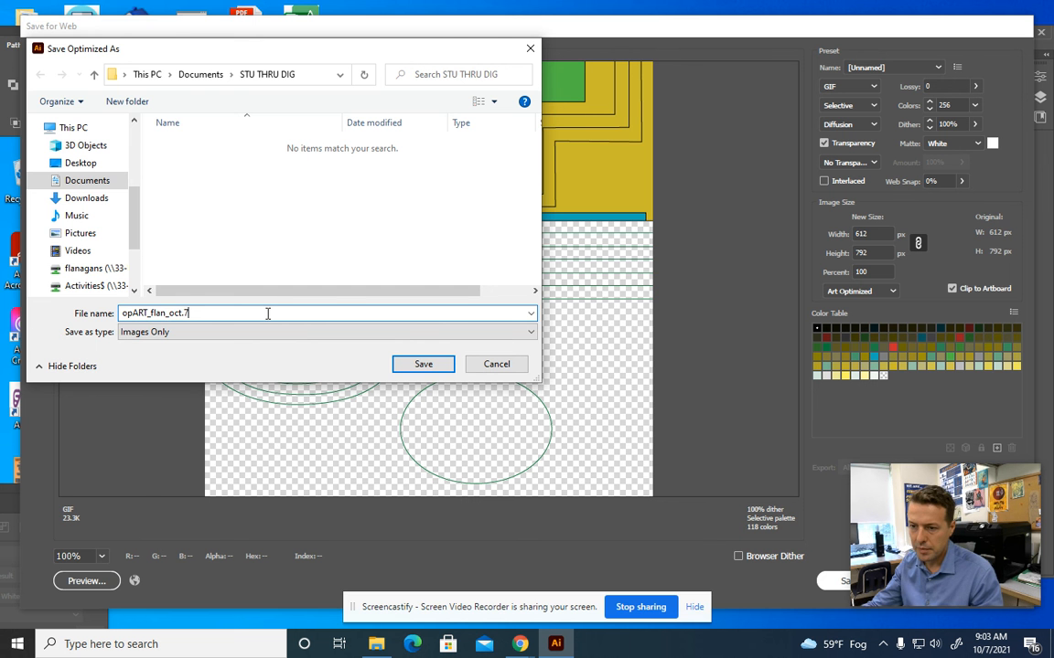
click(421, 364)
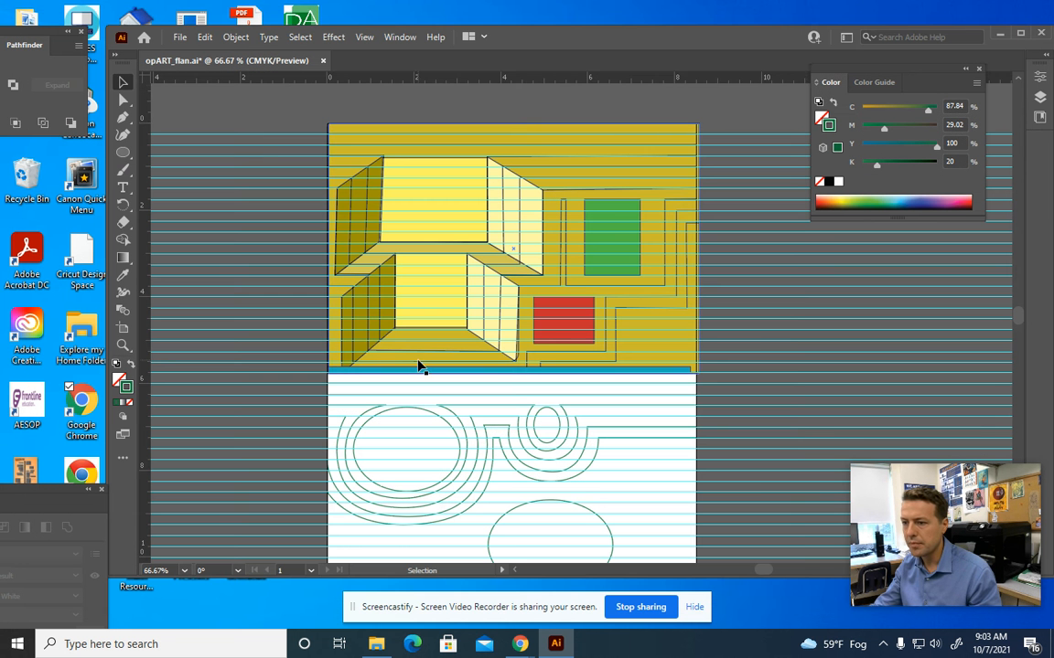